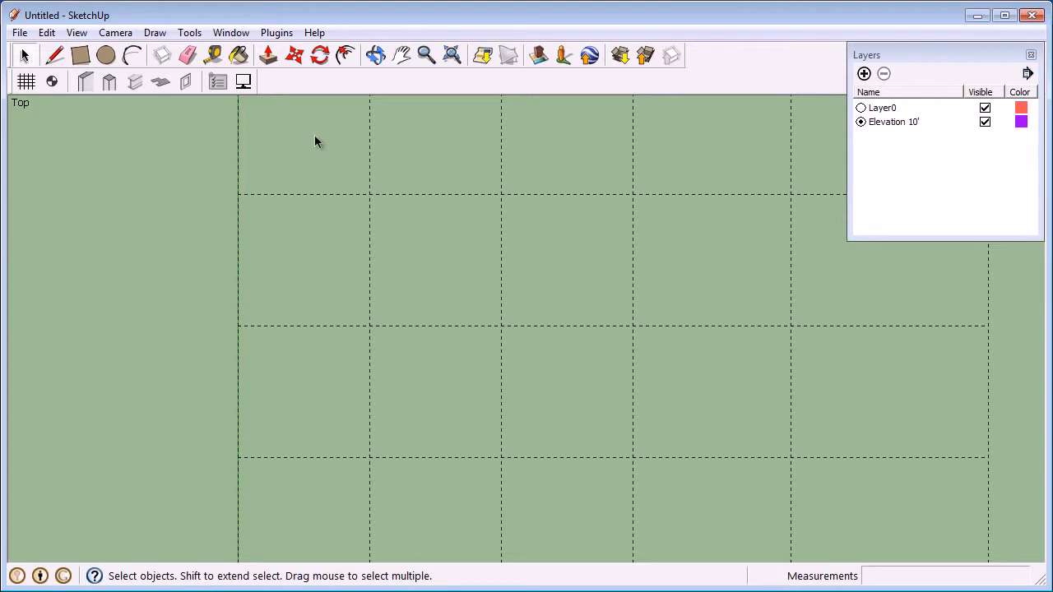
Compare the default drawing templates and confirm the Simple Template in feet and inches
{"action": "left_click", "coordinate": [231, 33]}
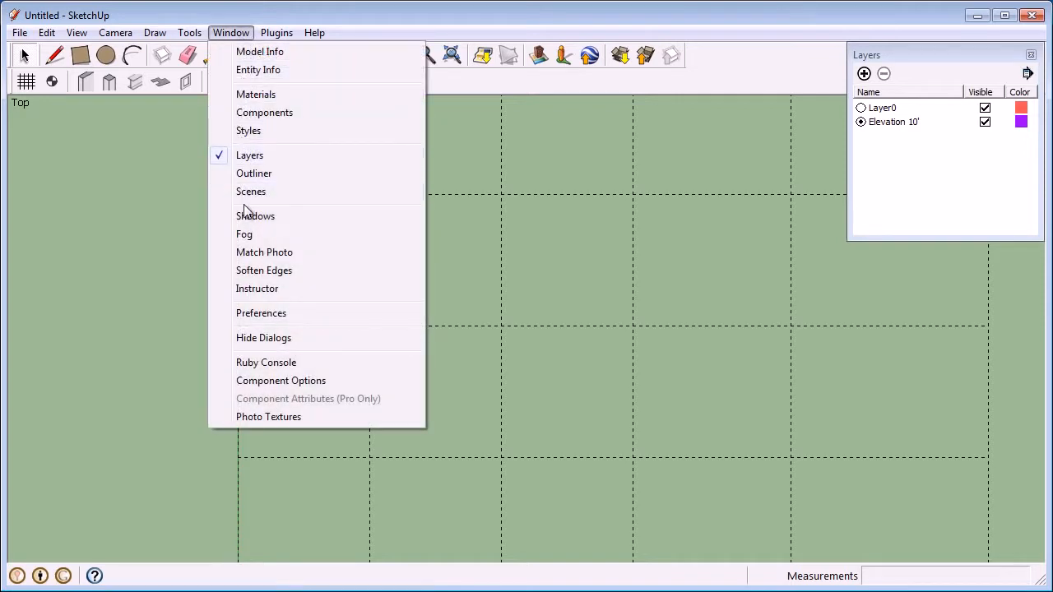
{"action": "left_click", "coordinate": [249, 314]}
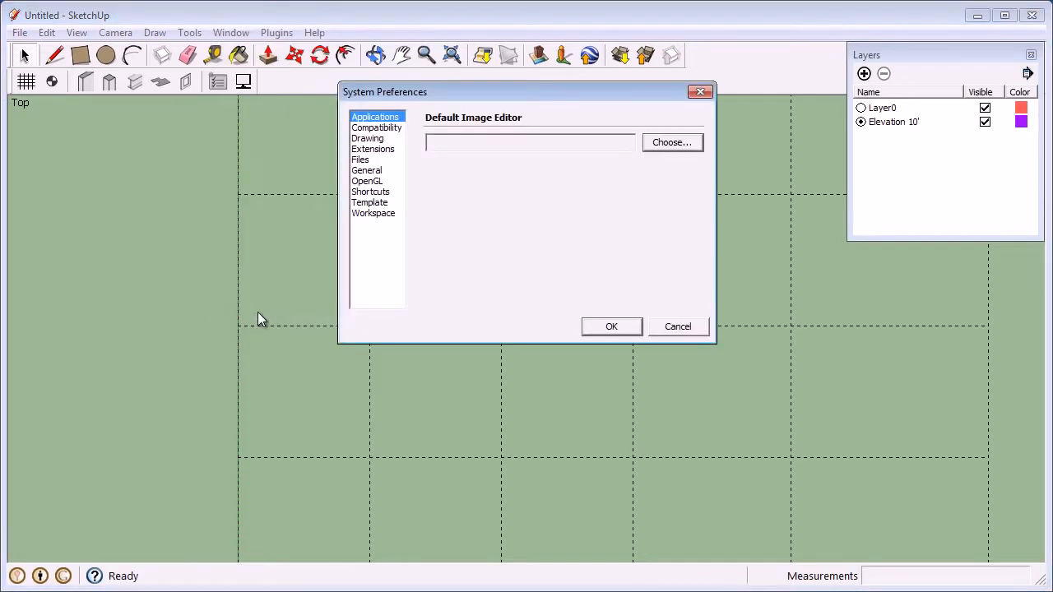
{"action": "left_click", "coordinate": [357, 204]}
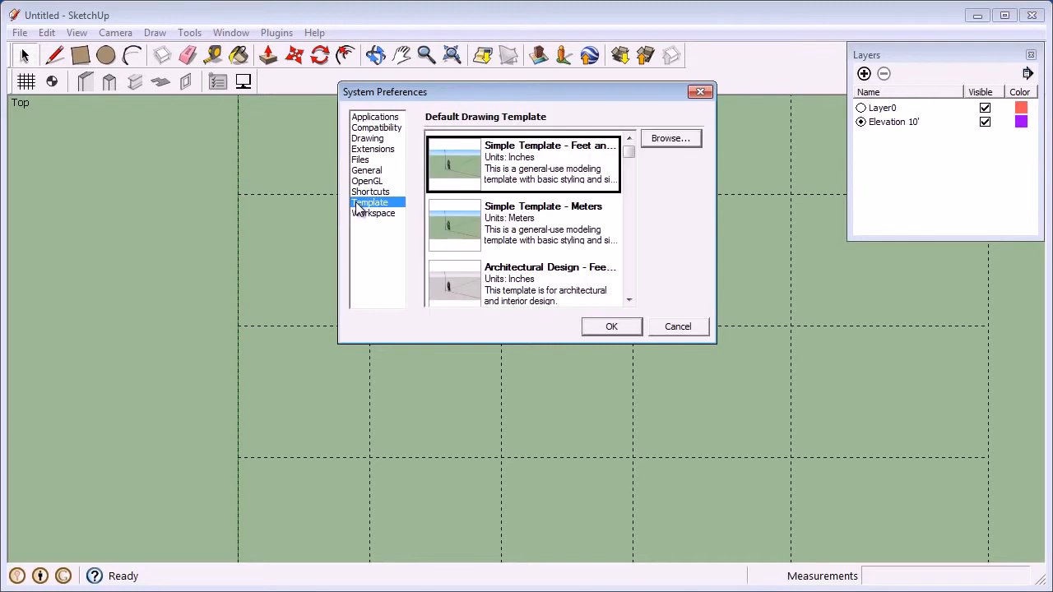
{"action": "left_click", "coordinate": [480, 222]}
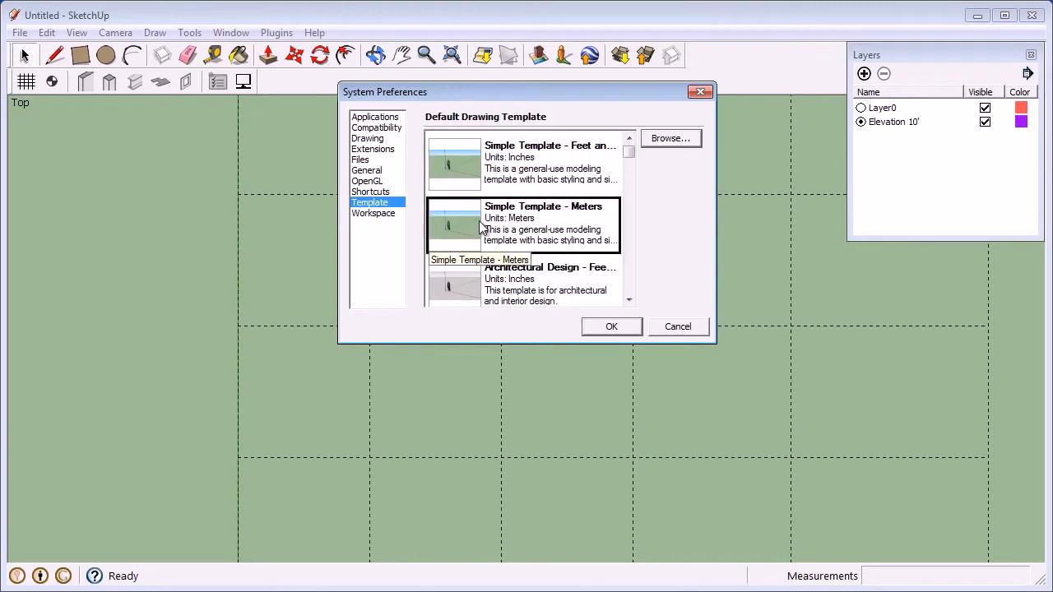
{"action": "left_click", "coordinate": [487, 278]}
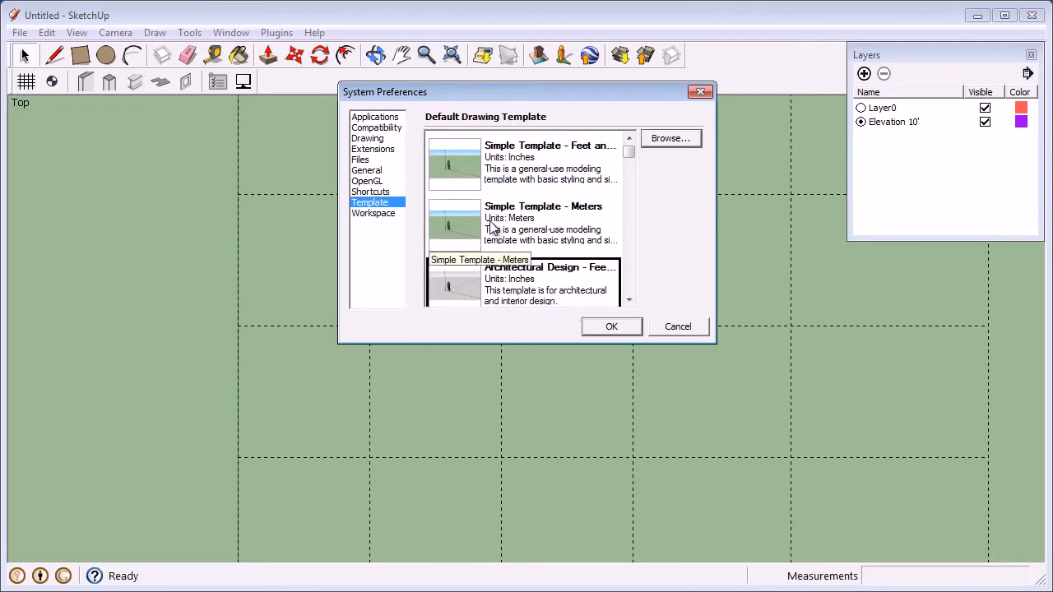
{"action": "left_click", "coordinate": [499, 183]}
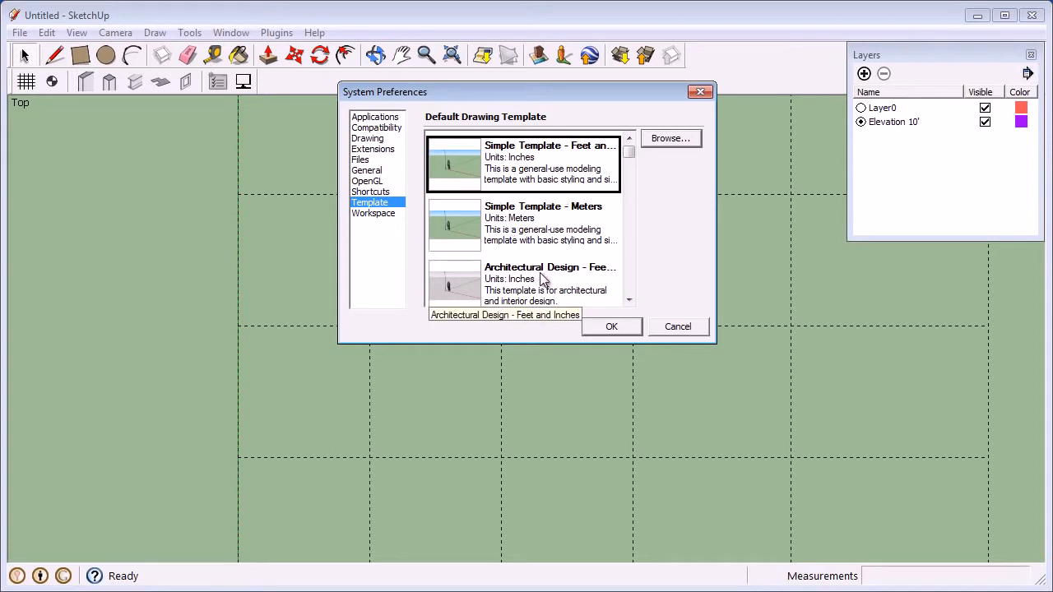
{"action": "left_click", "coordinate": [605, 327]}
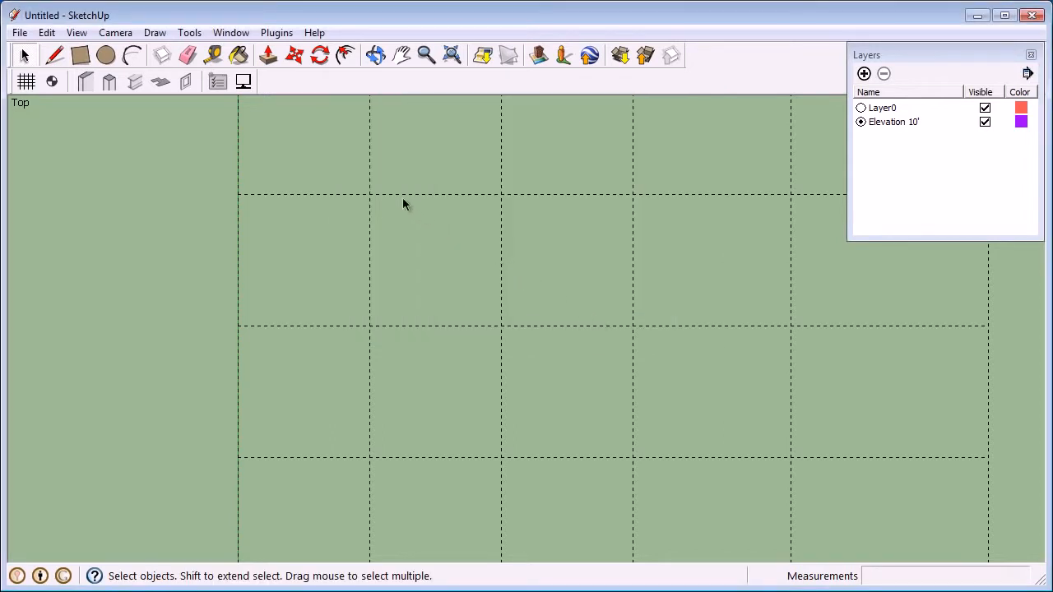
Set the model's length units to Decimal format in Inches
{"action": "left_click", "coordinate": [240, 33]}
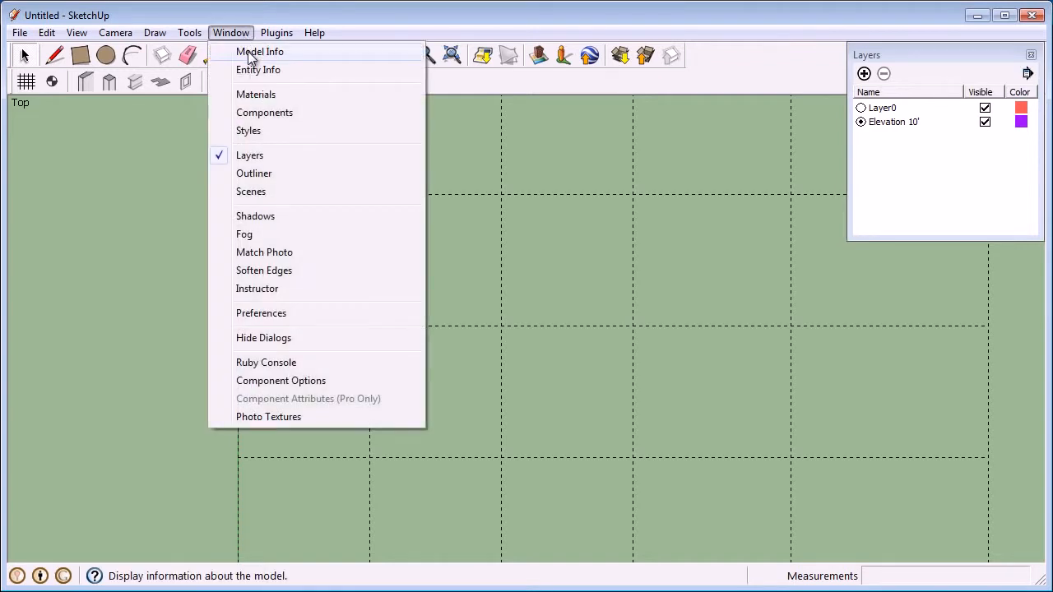
{"action": "left_click", "coordinate": [247, 51]}
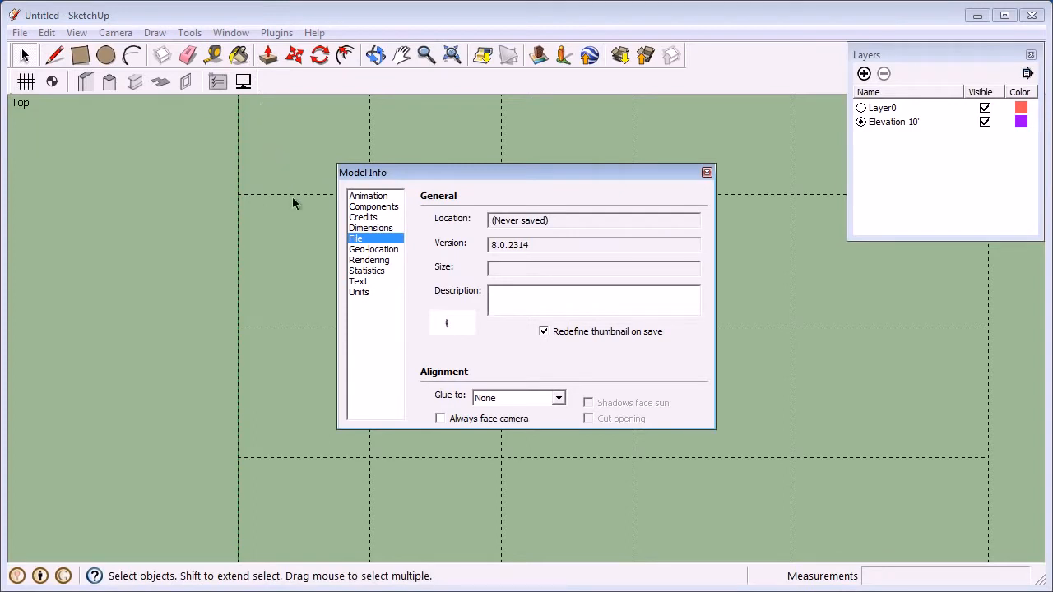
{"action": "left_click", "coordinate": [356, 293]}
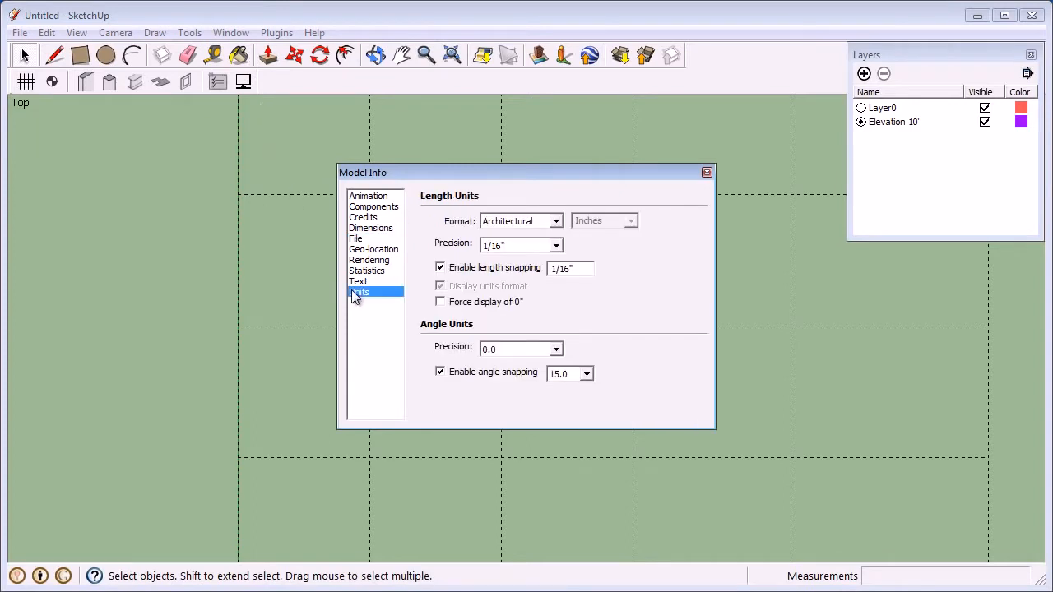
{"action": "left_click", "coordinate": [555, 222]}
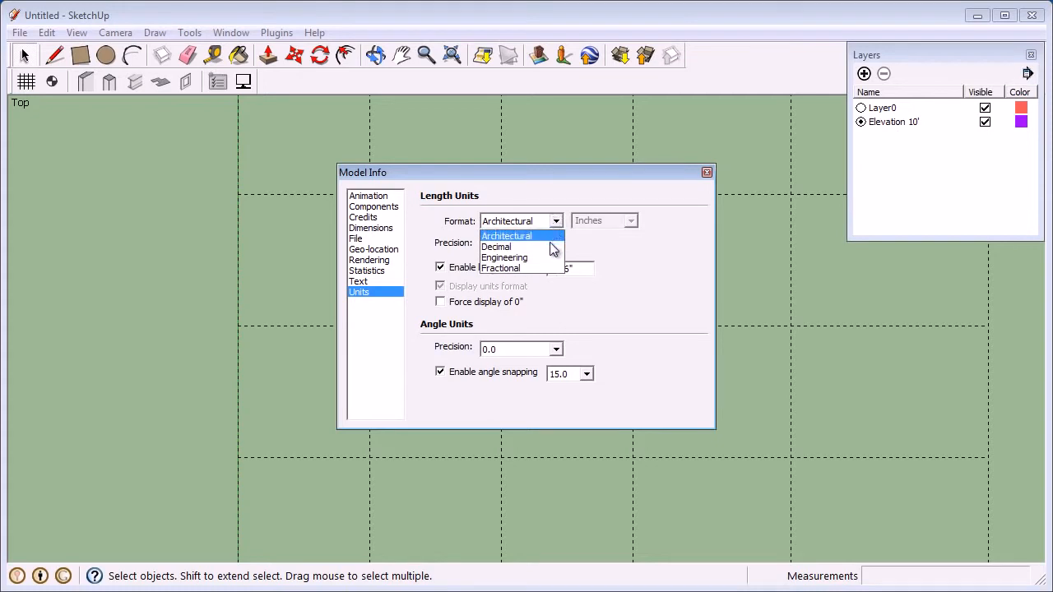
{"action": "left_click", "coordinate": [551, 247]}
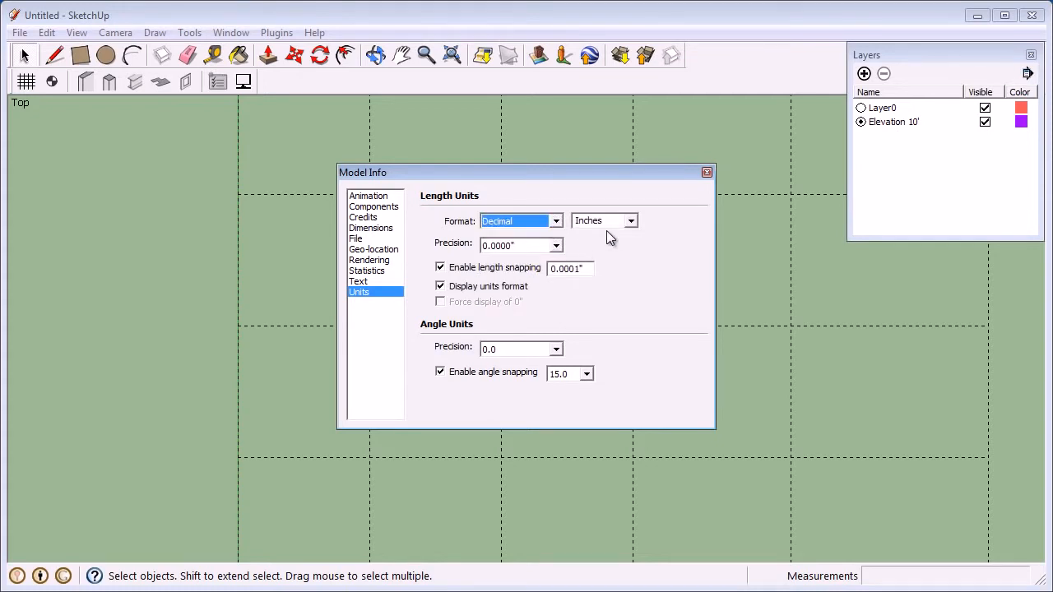
{"action": "left_click", "coordinate": [629, 222]}
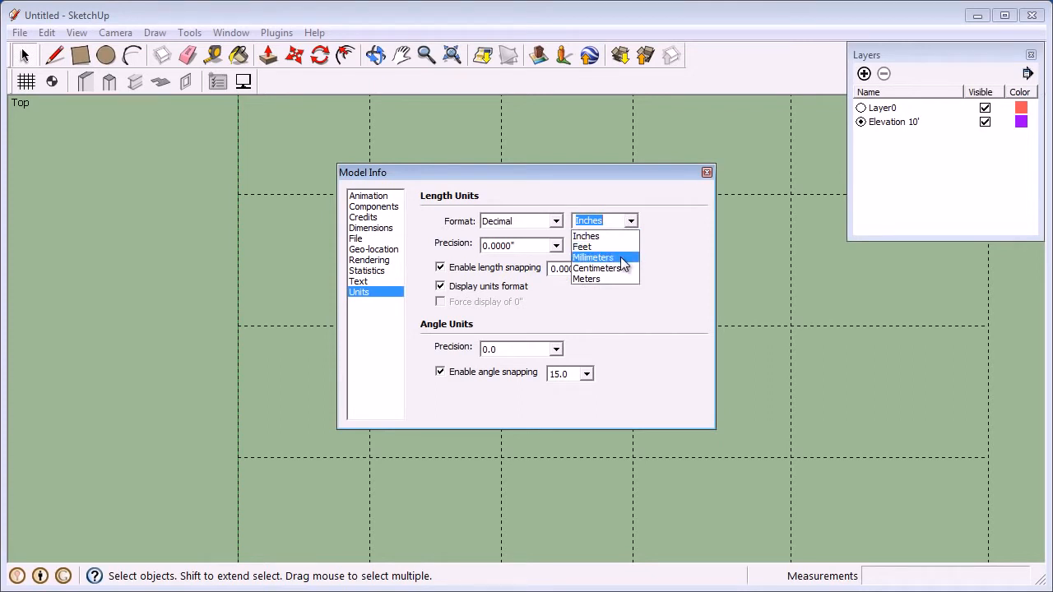
{"action": "left_click", "coordinate": [618, 236]}
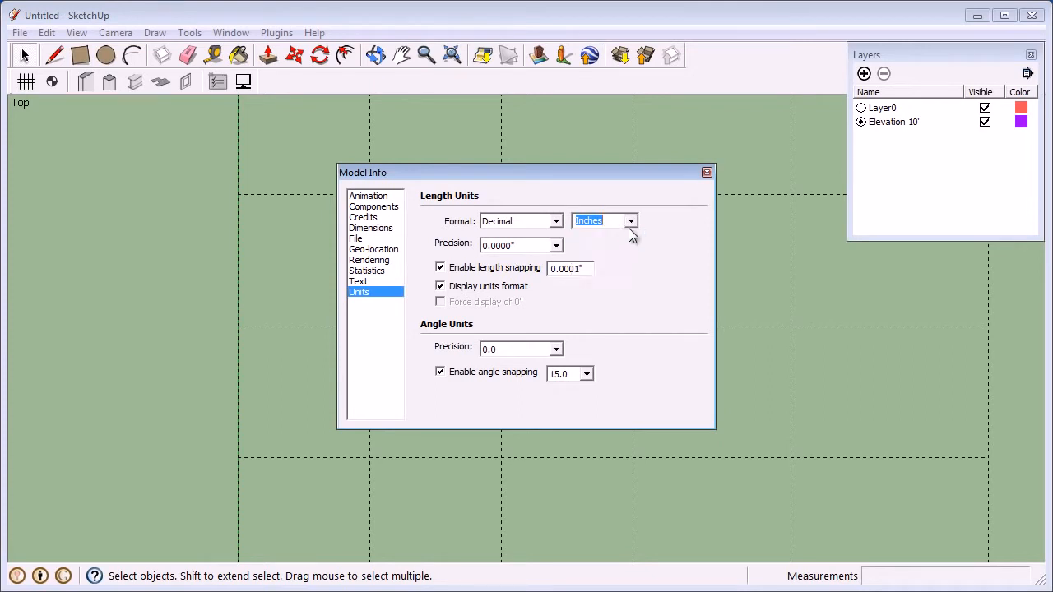
{"action": "left_click", "coordinate": [706, 172]}
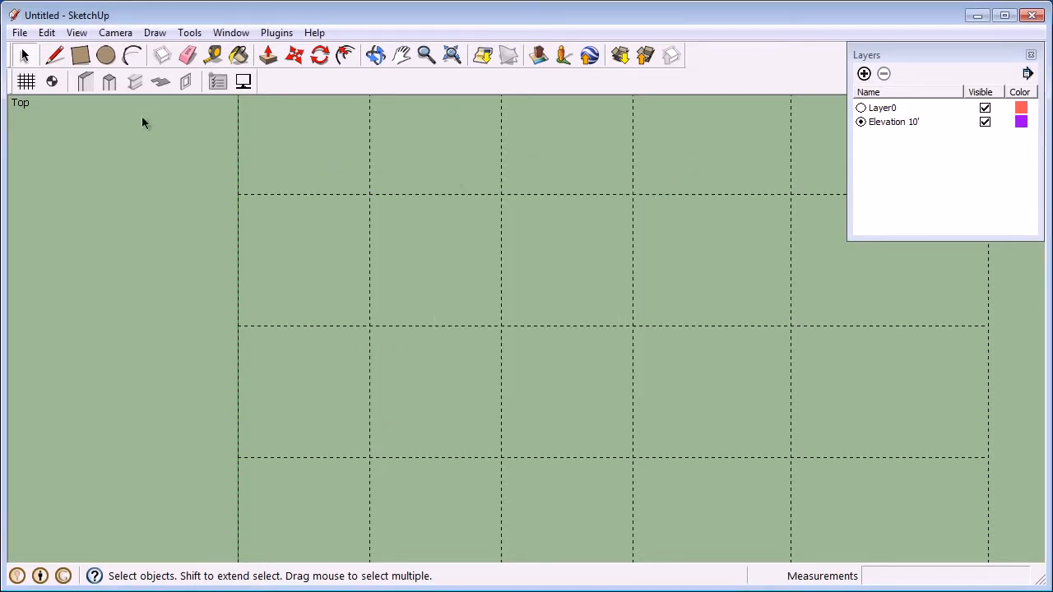
Draw a Generic wall 12" thick and 240" long along the lower horizontal grid line, starting at the leftmost vertical grid line
{"action": "left_click", "coordinate": [90, 87]}
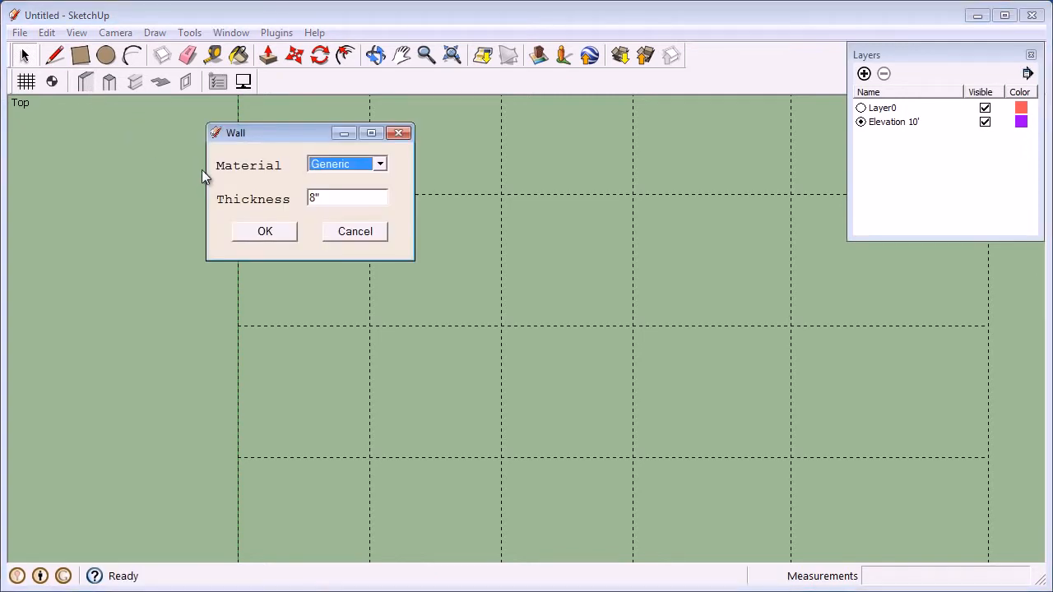
{"action": "left_click_drag", "start_coordinate": [321, 198], "coordinate": [308, 197]}
{"action": "type", "text": "12"}
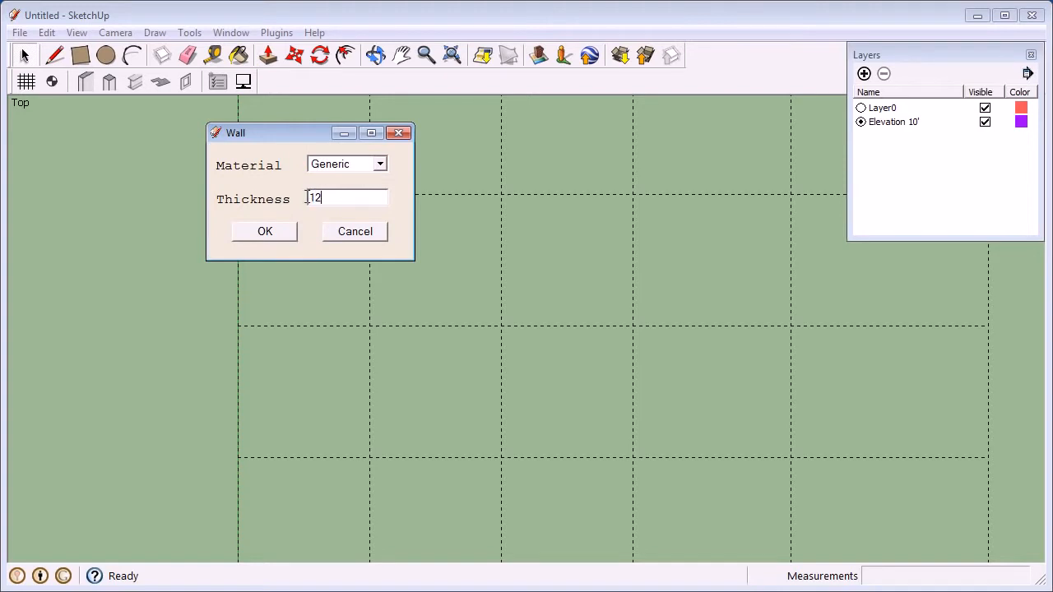
{"action": "left_click", "coordinate": [276, 232]}
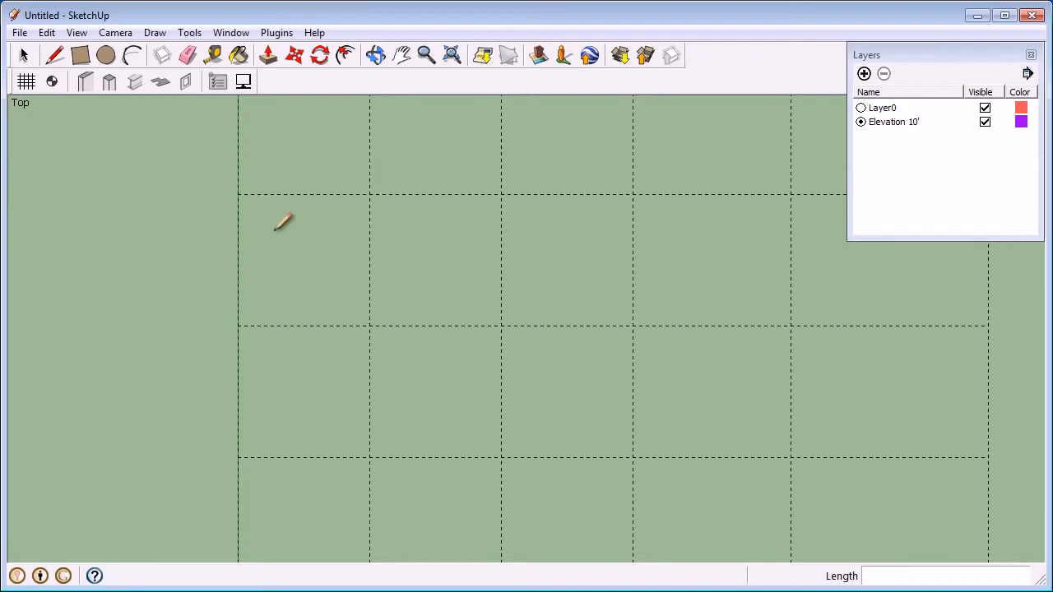
{"action": "left_click", "coordinate": [238, 456]}
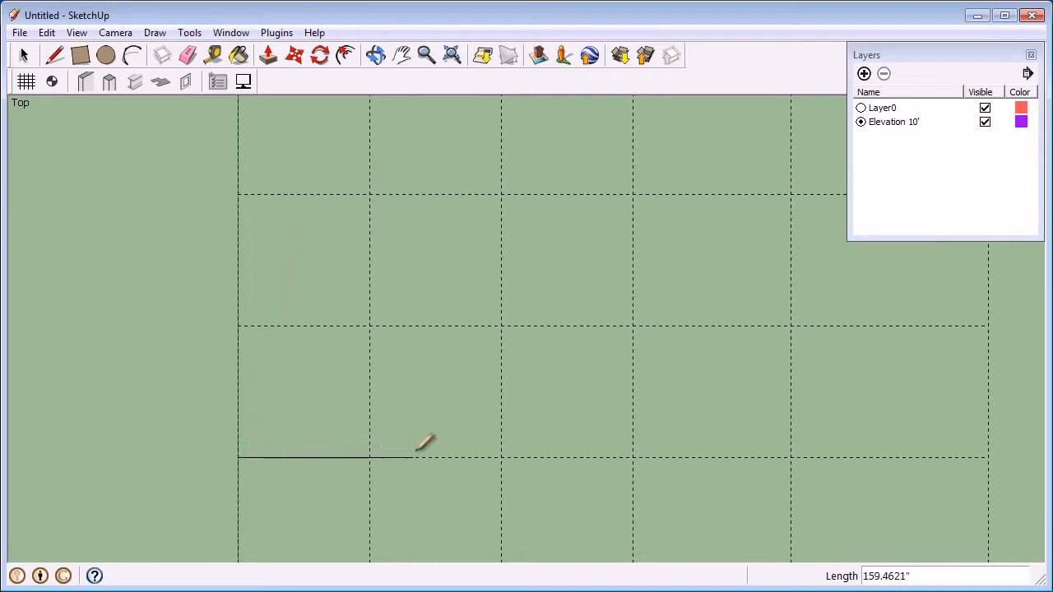
{"action": "left_click", "coordinate": [501, 457]}
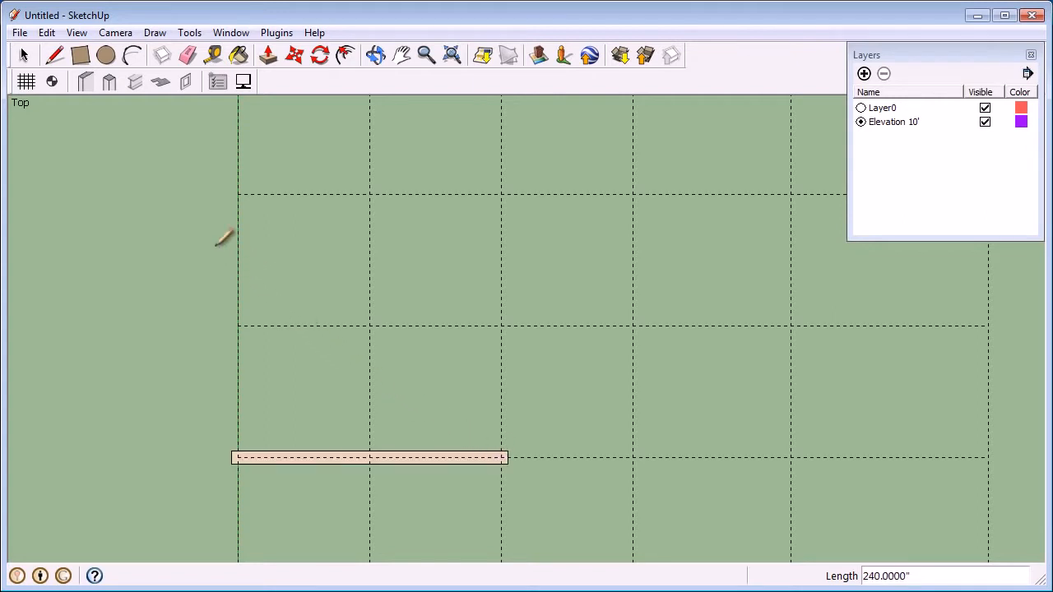
Draw a second Generic wall, 12" thick and 240" long, along the grid line directly above the first wall
{"action": "left_click", "coordinate": [86, 90]}
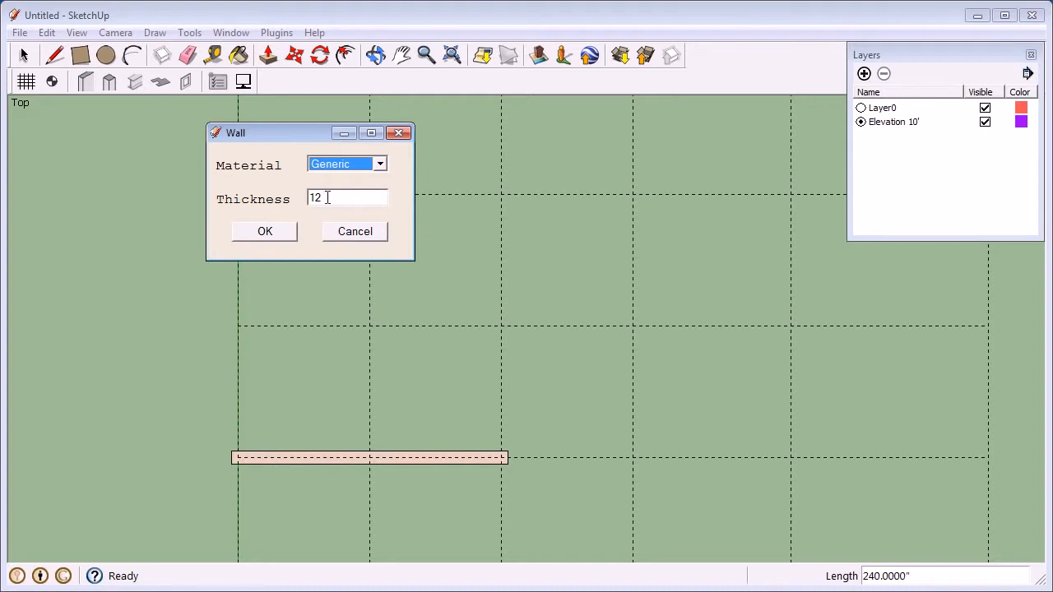
{"action": "left_click_drag", "start_coordinate": [327, 197], "coordinate": [305, 196]}
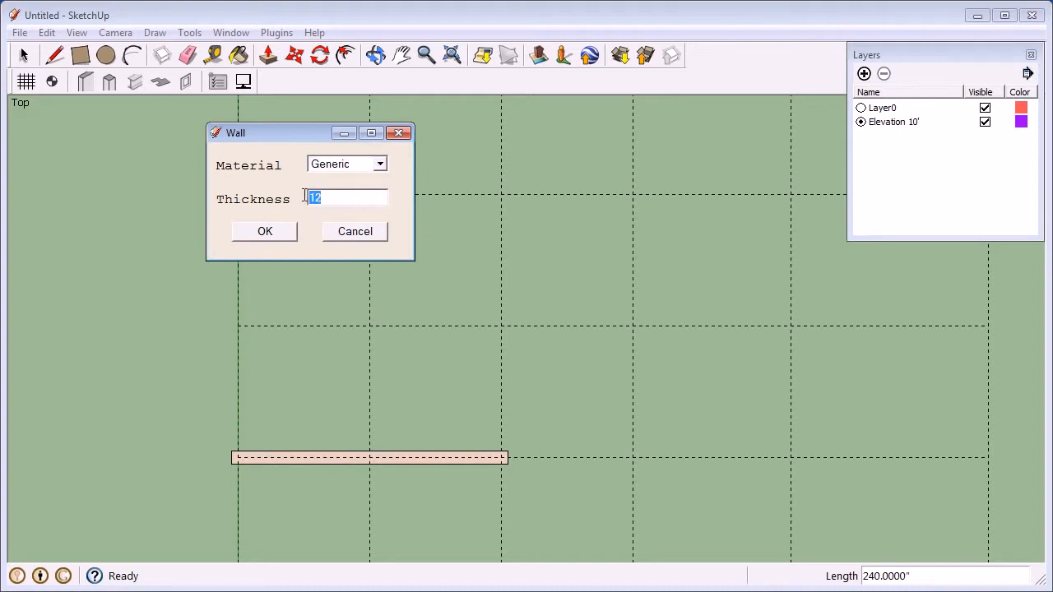
{"action": "type", "text": "12\""}
{"action": "key", "text": "BackSpace"}
{"action": "key", "text": "BackSpace"}
{"action": "type", "text": "1"}
{"action": "left_click", "coordinate": [279, 229]}
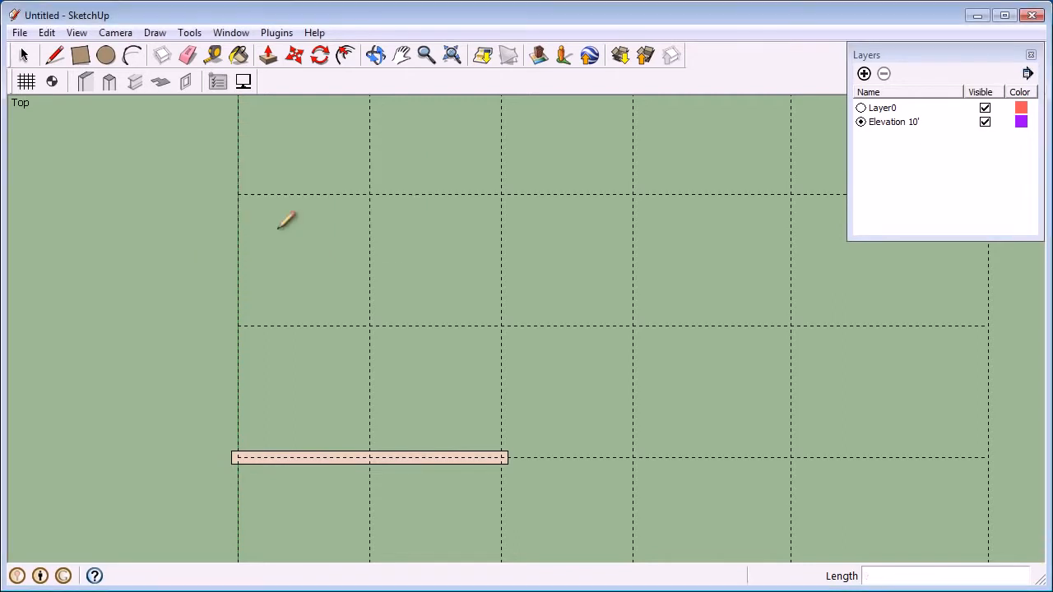
{"action": "left_click", "coordinate": [239, 326]}
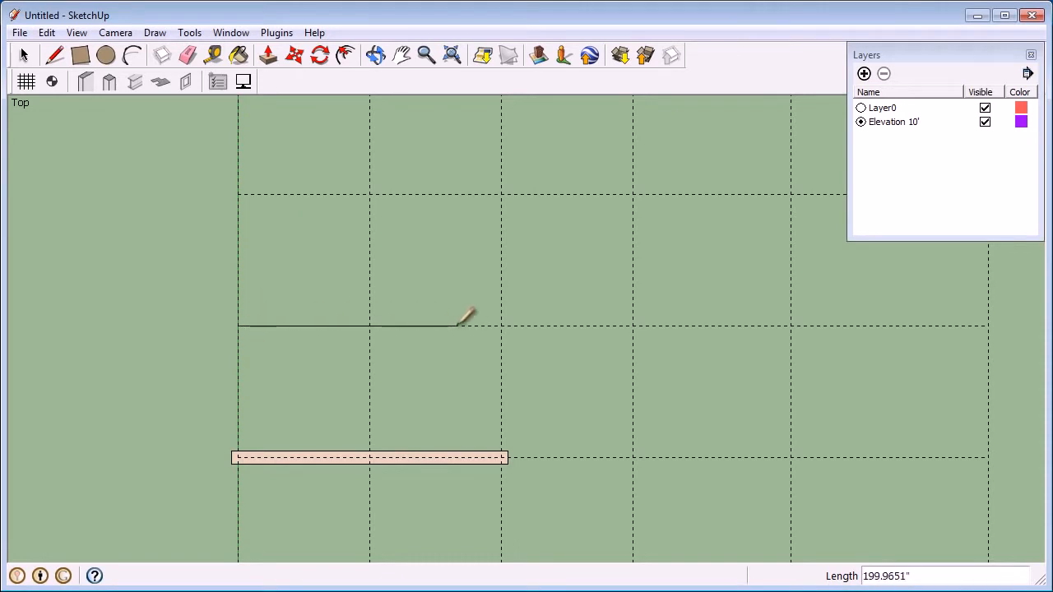
{"action": "left_click", "coordinate": [501, 326]}
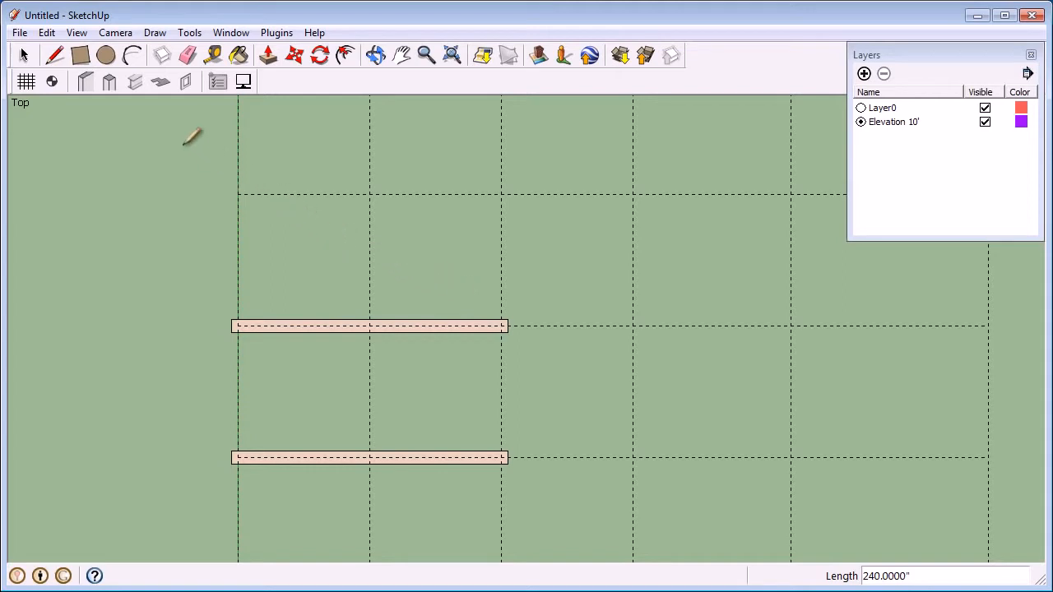
Place a rectangular Concrete column with 300mm breadth and 1' depth at the grid intersection above the middle of the walls
{"action": "left_click", "coordinate": [116, 79]}
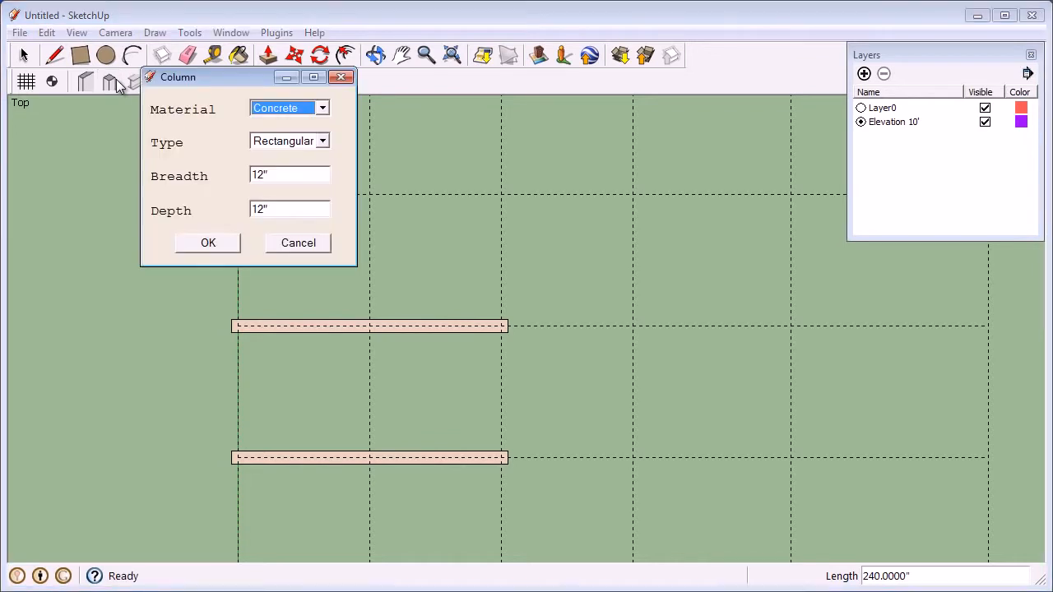
{"action": "key", "text": "Tab"}
{"action": "key", "text": "Tab"}
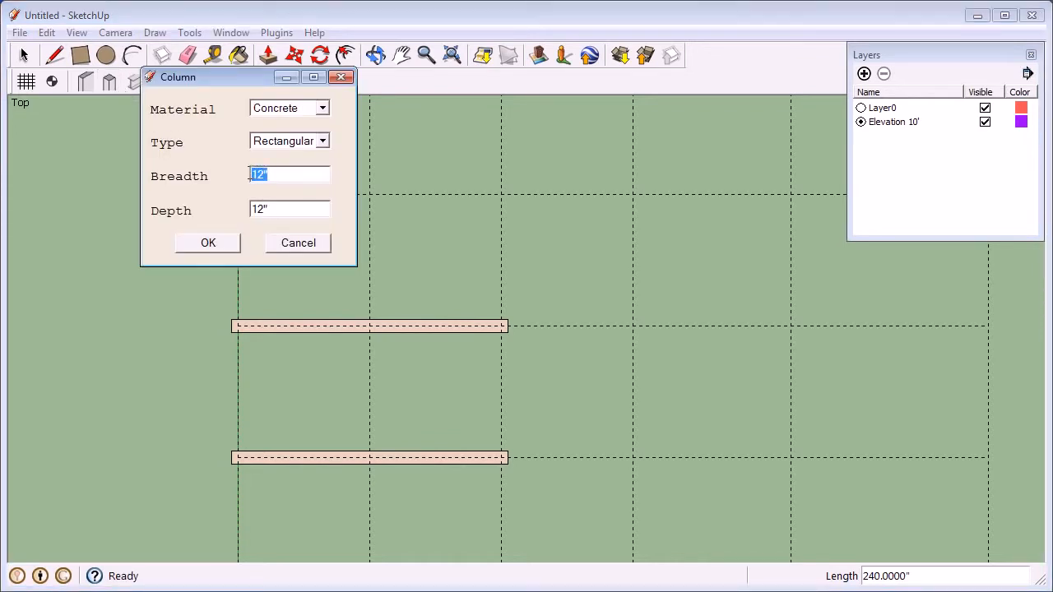
{"action": "type", "text": "300mm"}
{"action": "left_click_drag", "start_coordinate": [271, 209], "coordinate": [250, 209]}
{"action": "type", "text": "1'"}
{"action": "left_click", "coordinate": [217, 241]}
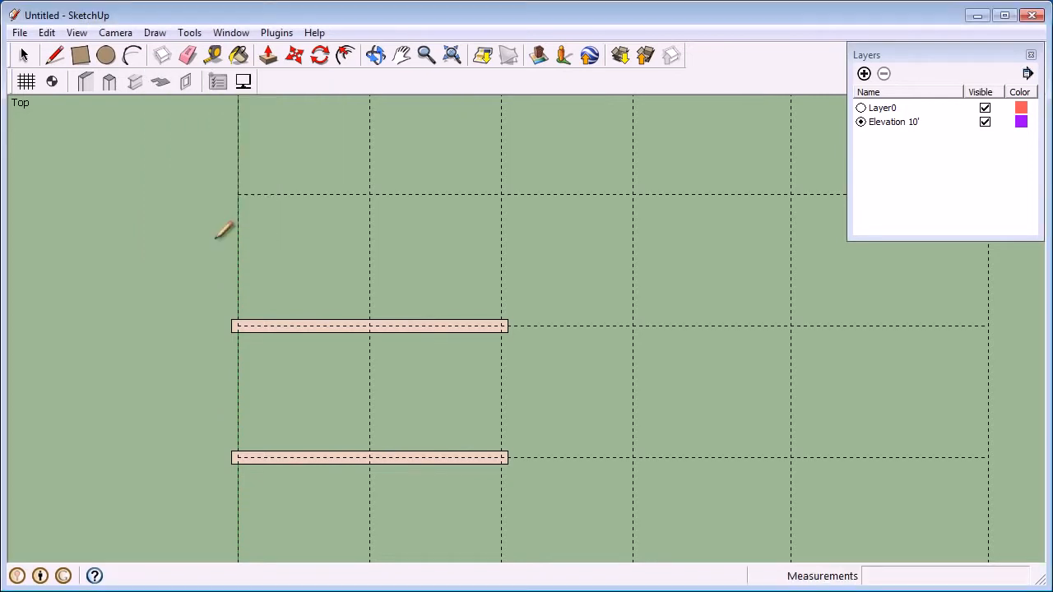
{"action": "left_click", "coordinate": [369, 194]}
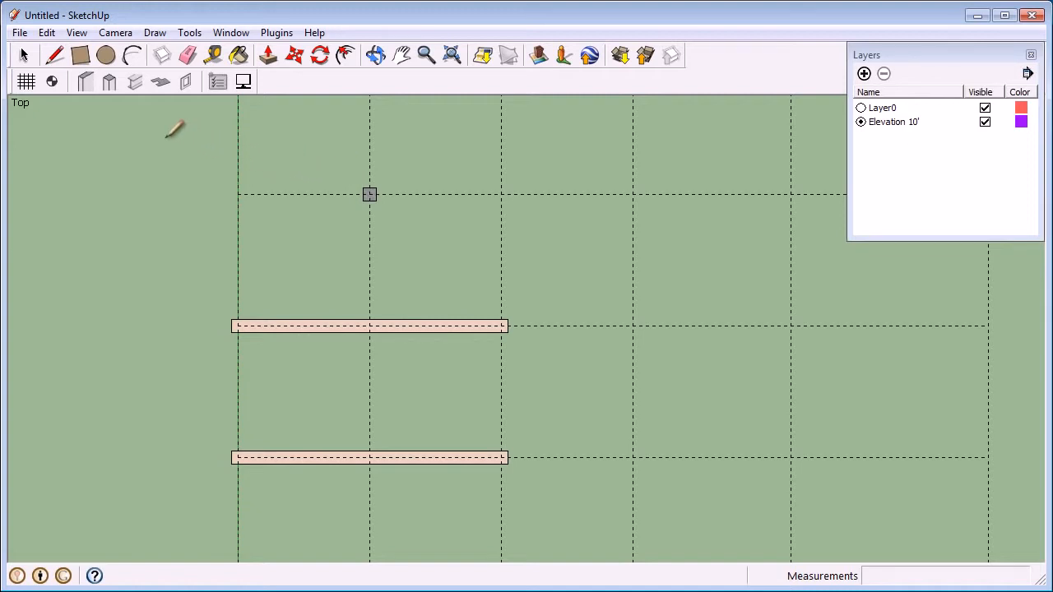
Place another rectangular Concrete column, with its breadth in centimetres and a depth of 30cm, at the grid intersection beyond the first column
{"action": "left_click", "coordinate": [109, 82]}
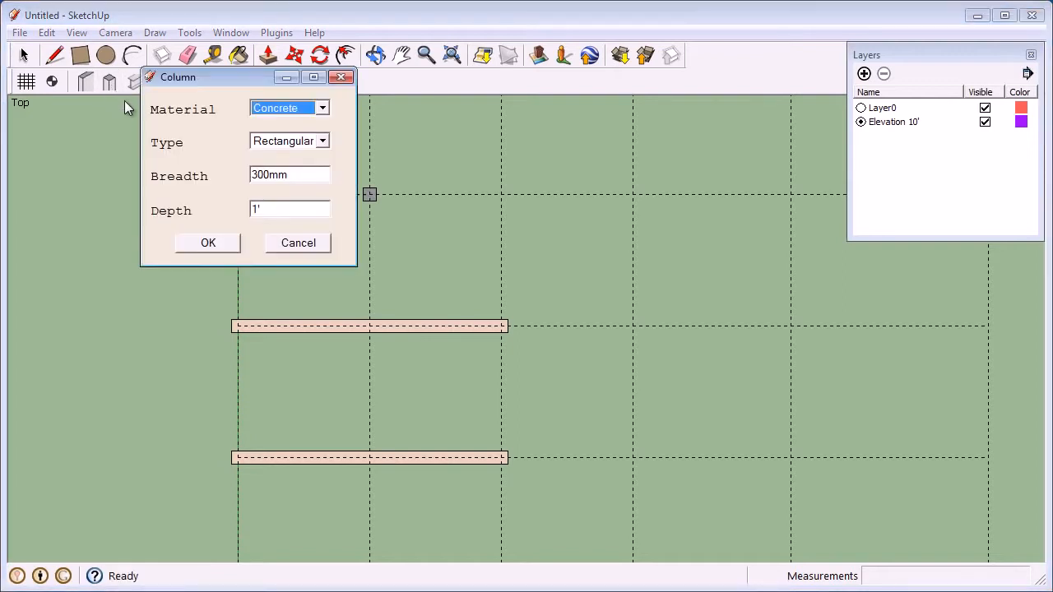
{"action": "left_click_drag", "start_coordinate": [289, 174], "coordinate": [251, 171]}
{"action": "type", "text": "10"}
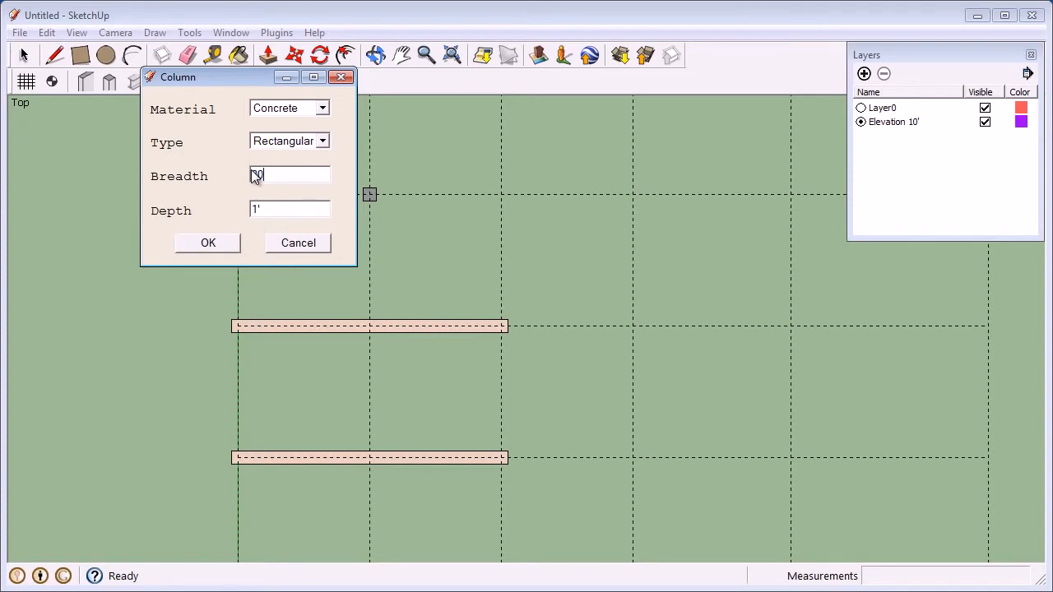
{"action": "type", "text": "cm"}
{"action": "left_click_drag", "start_coordinate": [272, 207], "coordinate": [247, 210]}
{"action": "type", "text": "30cm"}
{"action": "left_click", "coordinate": [218, 244]}
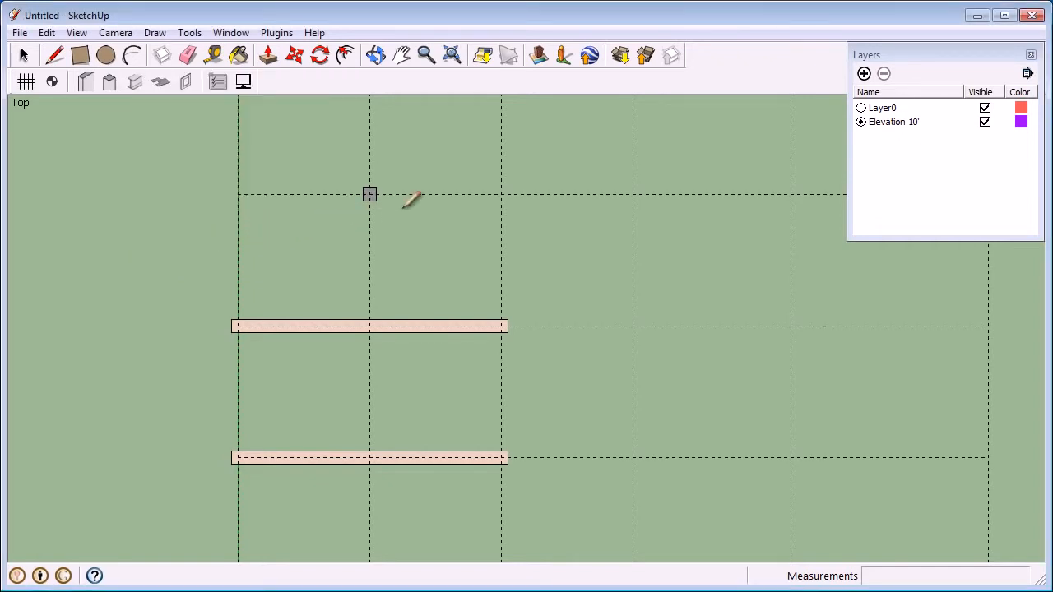
{"action": "left_click", "coordinate": [501, 195]}
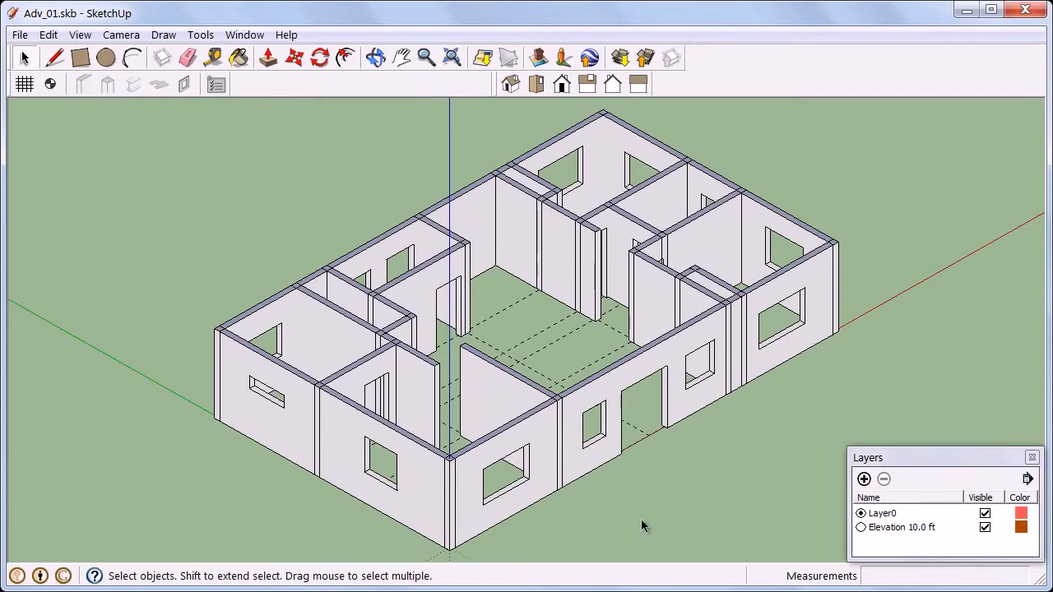
Draw a floor rectangle about 12' 8" by 2' 10" along the inner wall from the back corner of the central hall
{"action": "scroll", "coordinate": [516, 375], "scroll_direction": "up", "scroll_amount": 2}
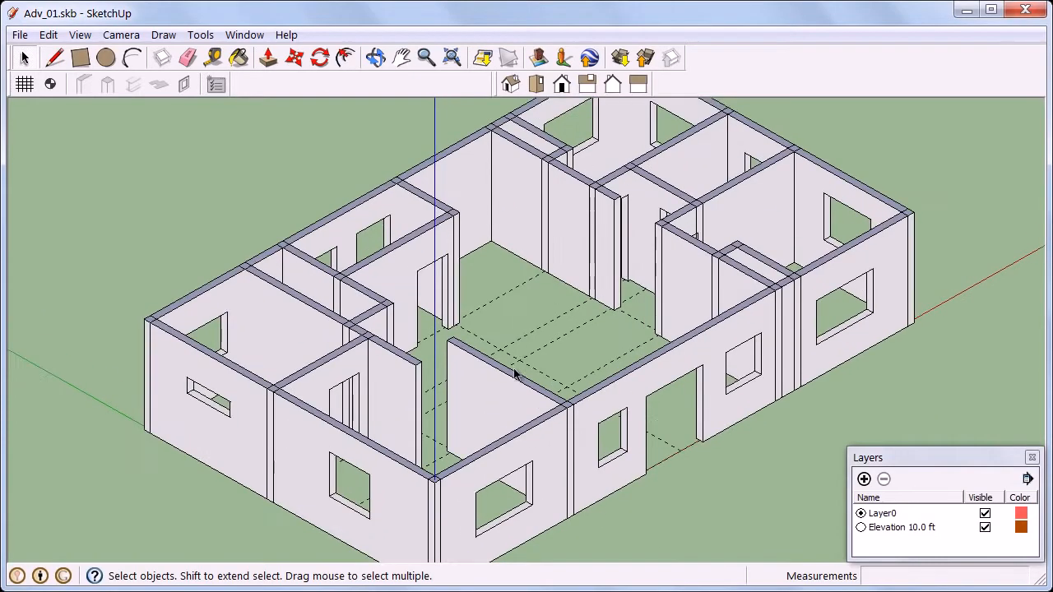
{"action": "scroll", "coordinate": [522, 281], "scroll_direction": "up", "scroll_amount": 2}
{"action": "middle_click_drag", "start_coordinate": [524, 280], "coordinate": [521, 258]}
{"action": "scroll", "coordinate": [518, 127], "scroll_direction": "down", "scroll_amount": 2}
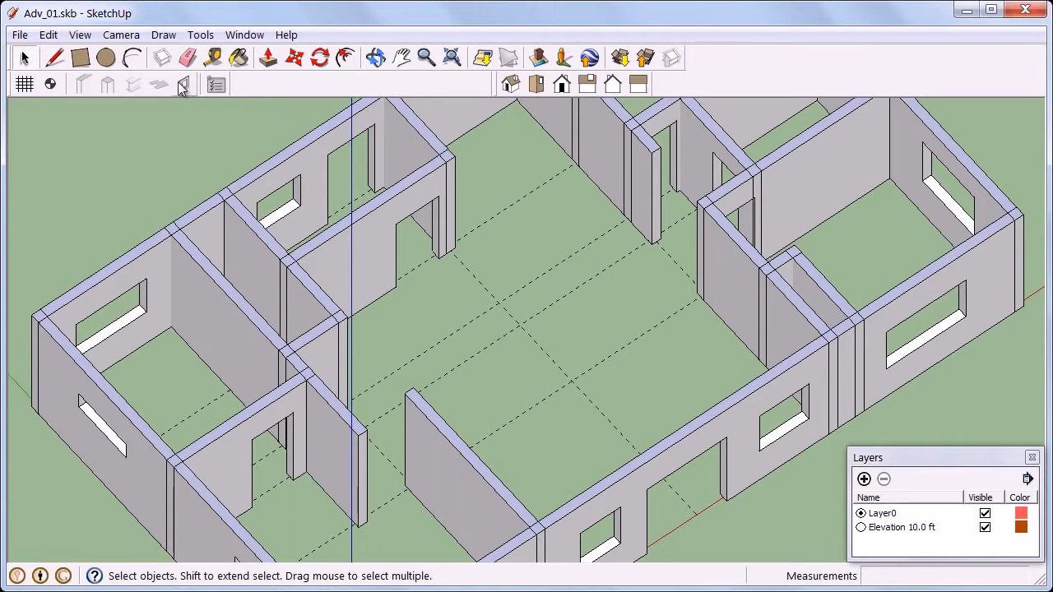
{"action": "left_click", "coordinate": [81, 59]}
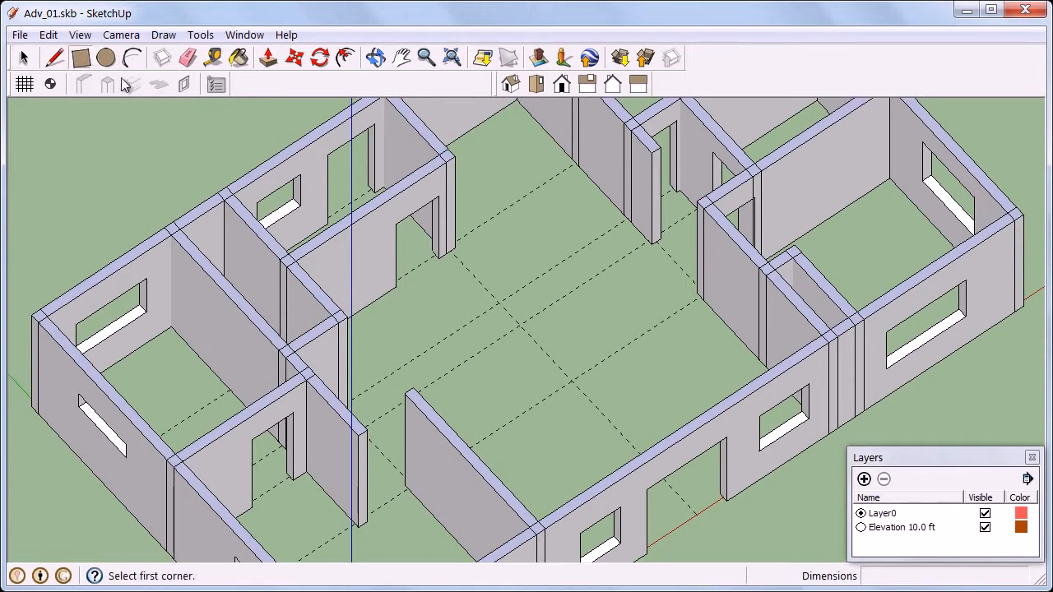
{"action": "left_click", "coordinate": [517, 99]}
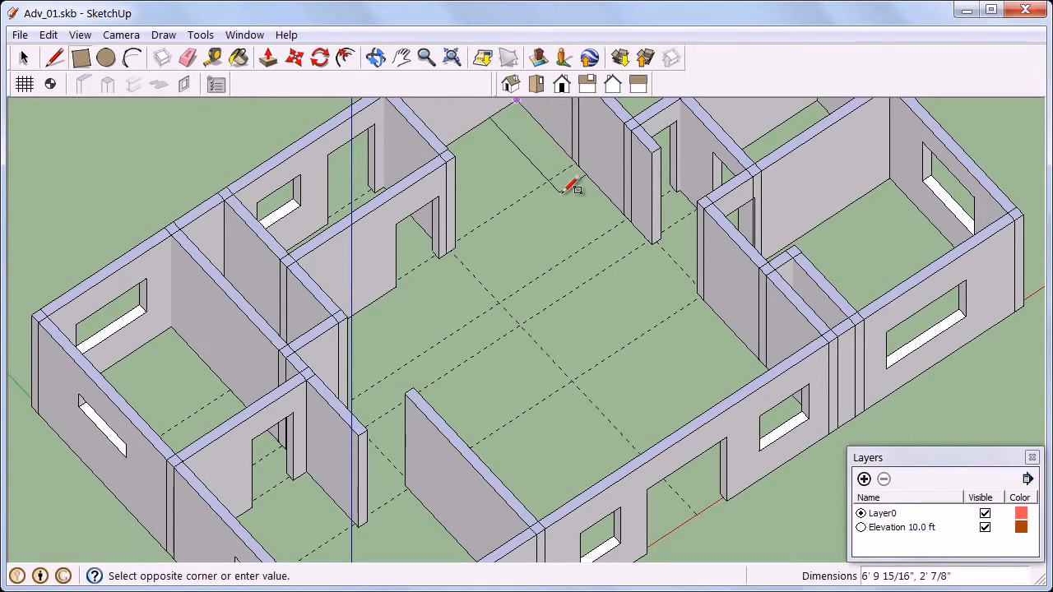
{"action": "left_click", "coordinate": [614, 261]}
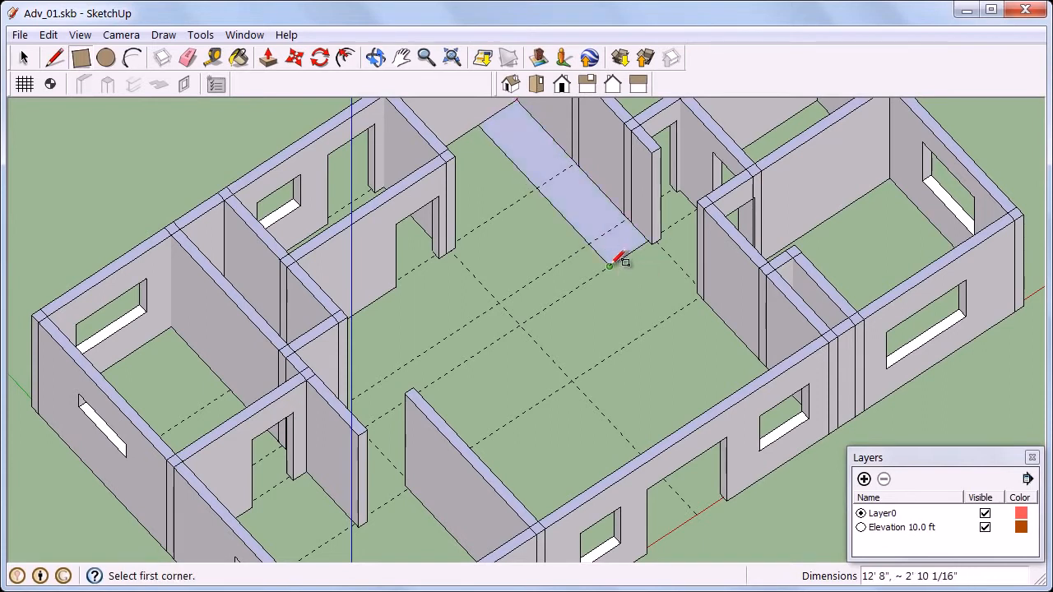
Add an adjoining rectangle about 6' 9" by 2' to the guide intersection and delete the shared edge to form an L-shaped face
{"action": "left_click", "coordinate": [610, 267]}
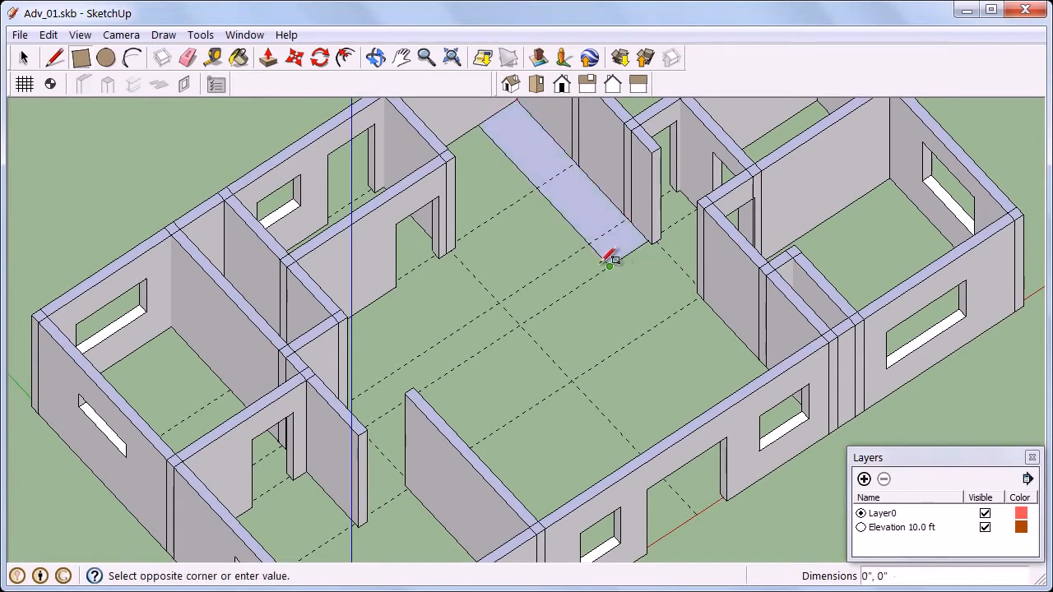
{"action": "left_click", "coordinate": [503, 298]}
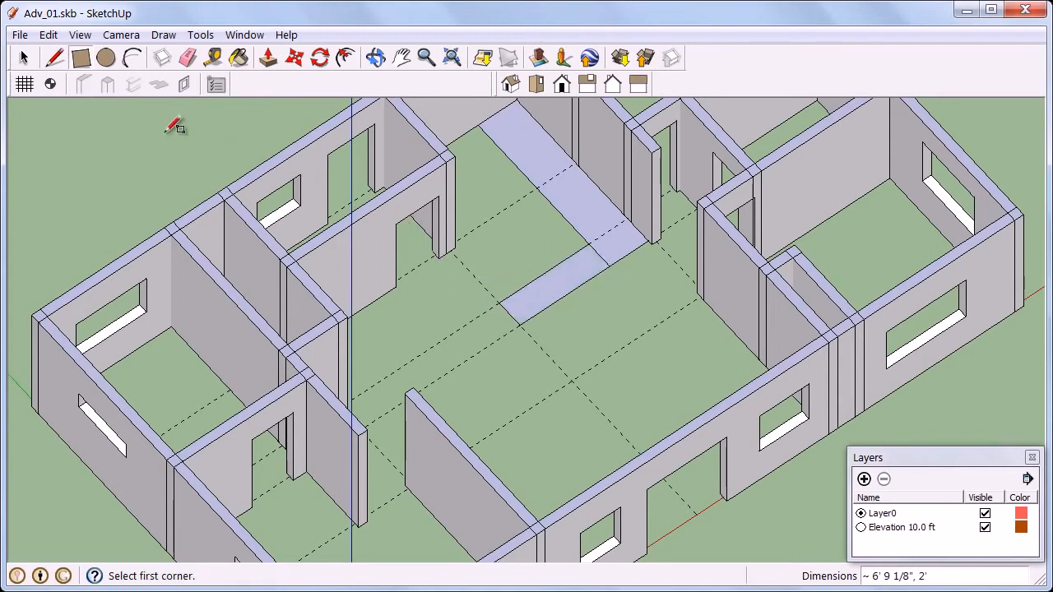
{"action": "left_click", "coordinate": [23, 56]}
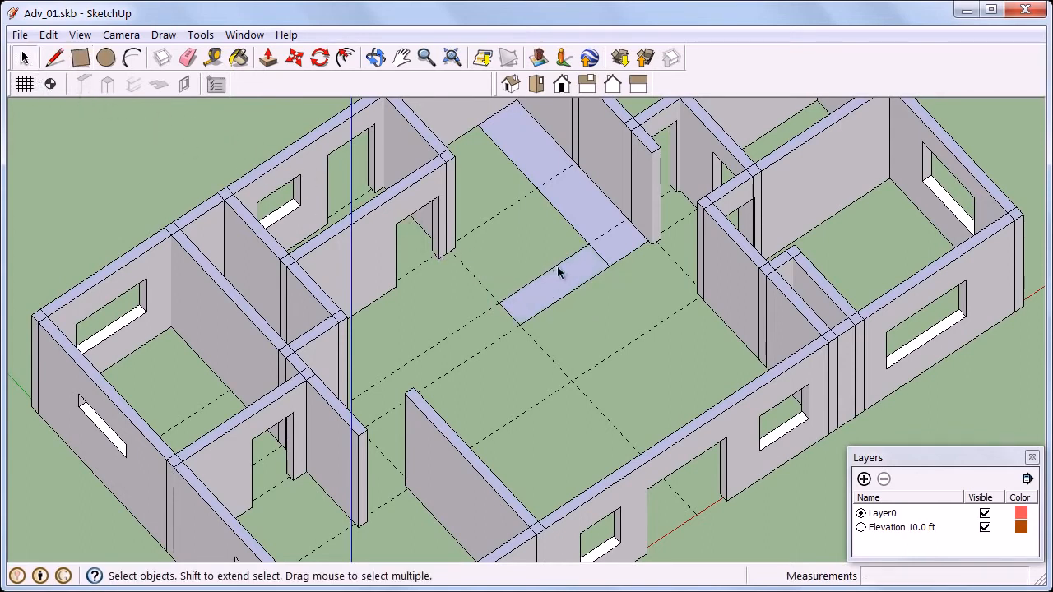
{"action": "left_click", "coordinate": [599, 259]}
{"action": "key", "text": "Delete"}
Push/Pull the L-shaped floor face up about 3' 7" into a kitchen counter
{"action": "middle_click_drag", "start_coordinate": [590, 305], "coordinate": [604, 238]}
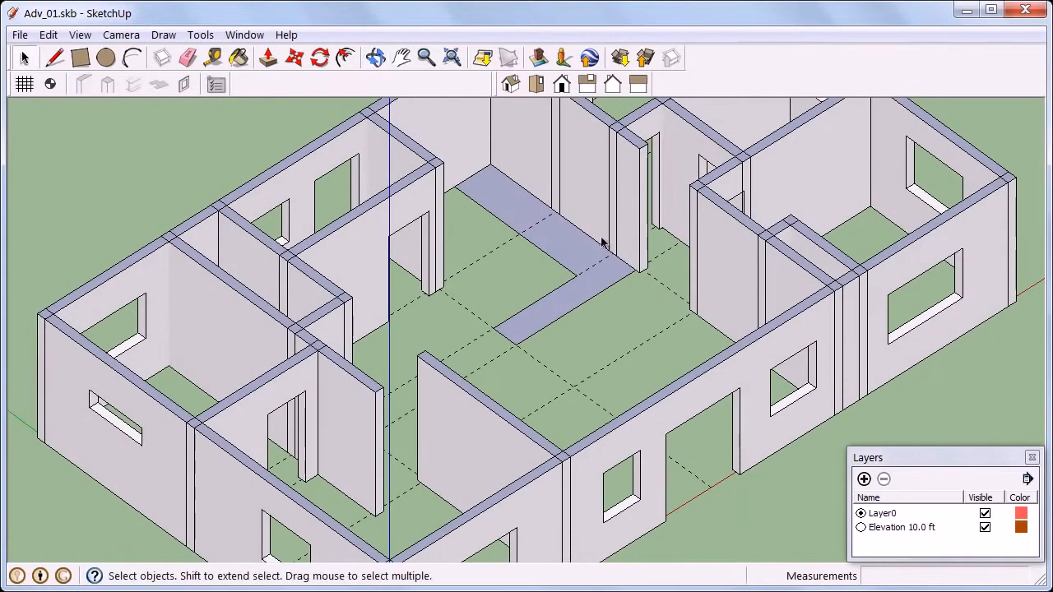
{"action": "middle_click_drag", "start_coordinate": [535, 256], "coordinate": [543, 234]}
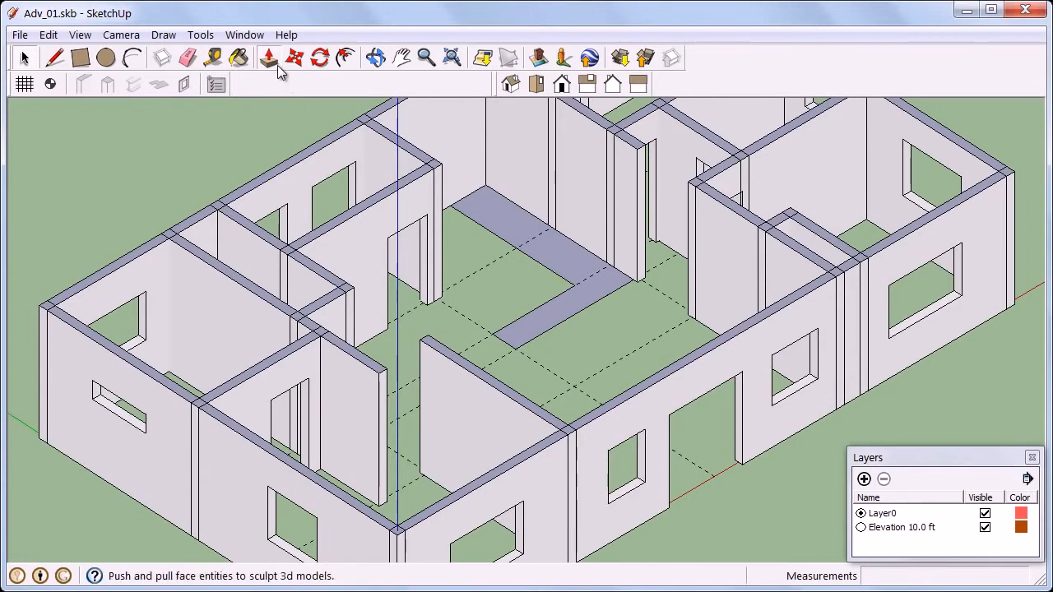
{"action": "left_click", "coordinate": [271, 61]}
{"action": "left_click", "coordinate": [515, 237]}
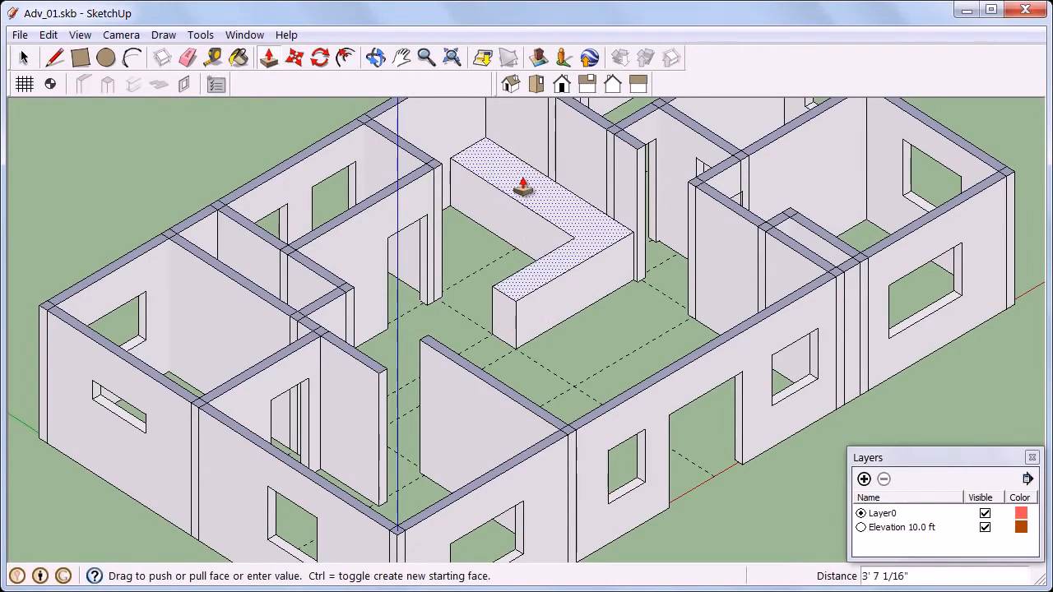
{"action": "left_click", "coordinate": [523, 188]}
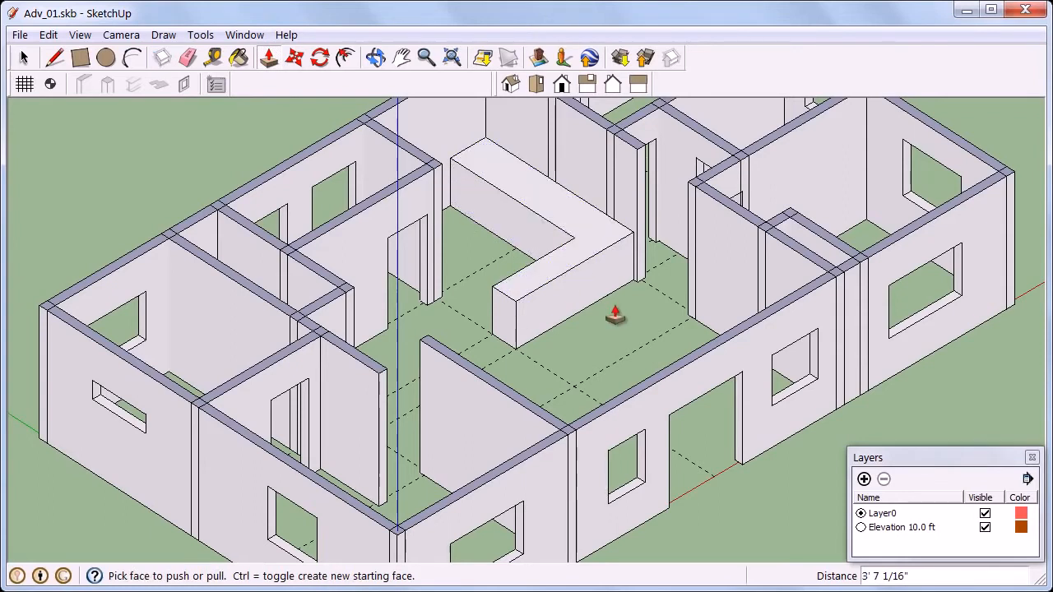
{"action": "middle_click_drag", "start_coordinate": [625, 336], "coordinate": [551, 318]}
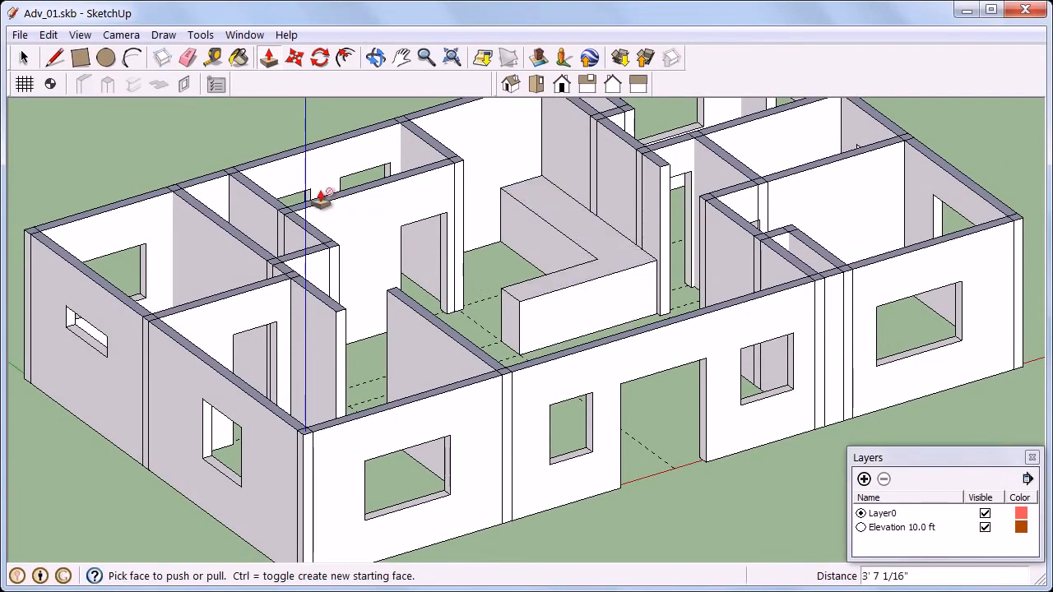
Search the 3D Warehouse for "sofa set"
{"action": "left_click", "coordinate": [23, 35]}
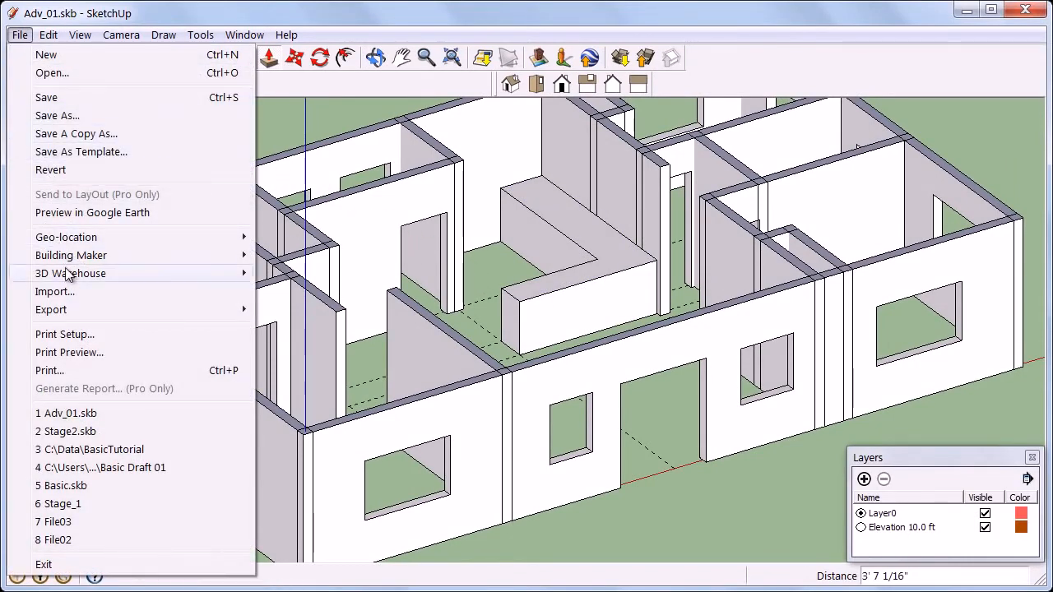
{"action": "mouse_move", "coordinate": [80, 280]}
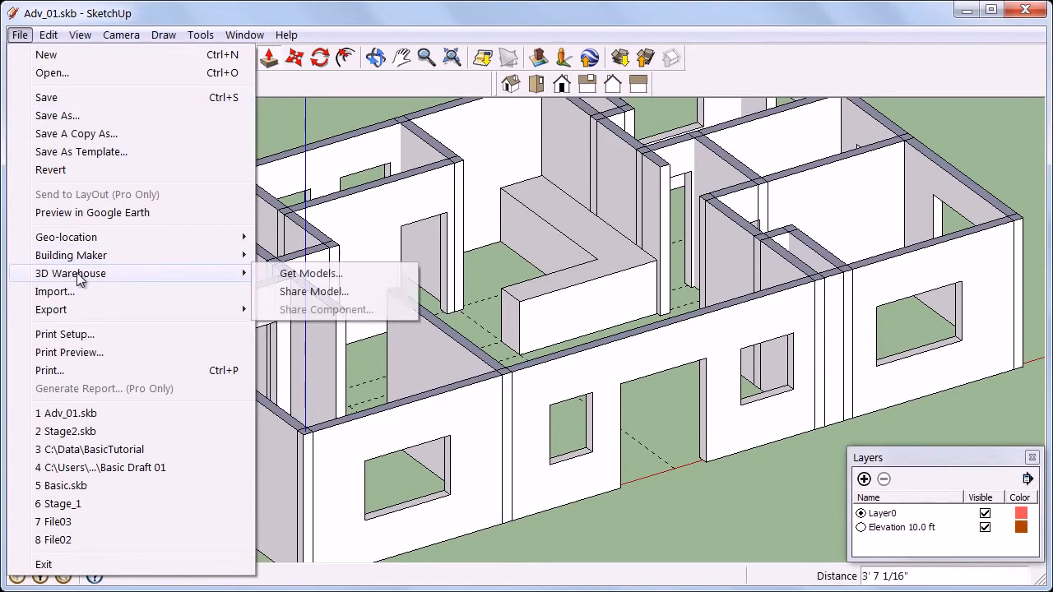
{"action": "left_click", "coordinate": [284, 274]}
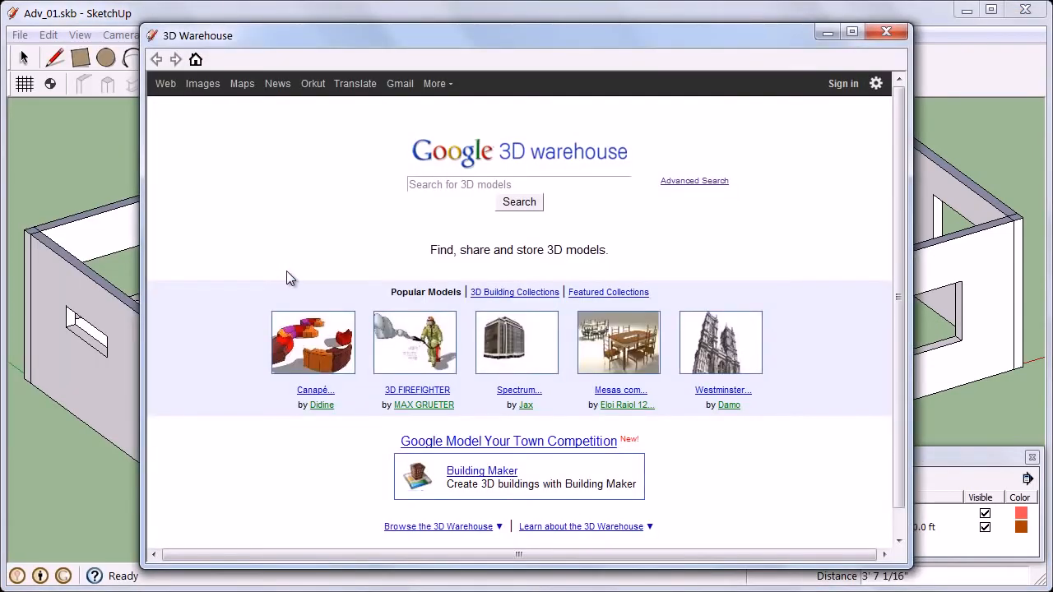
{"action": "left_click", "coordinate": [414, 185]}
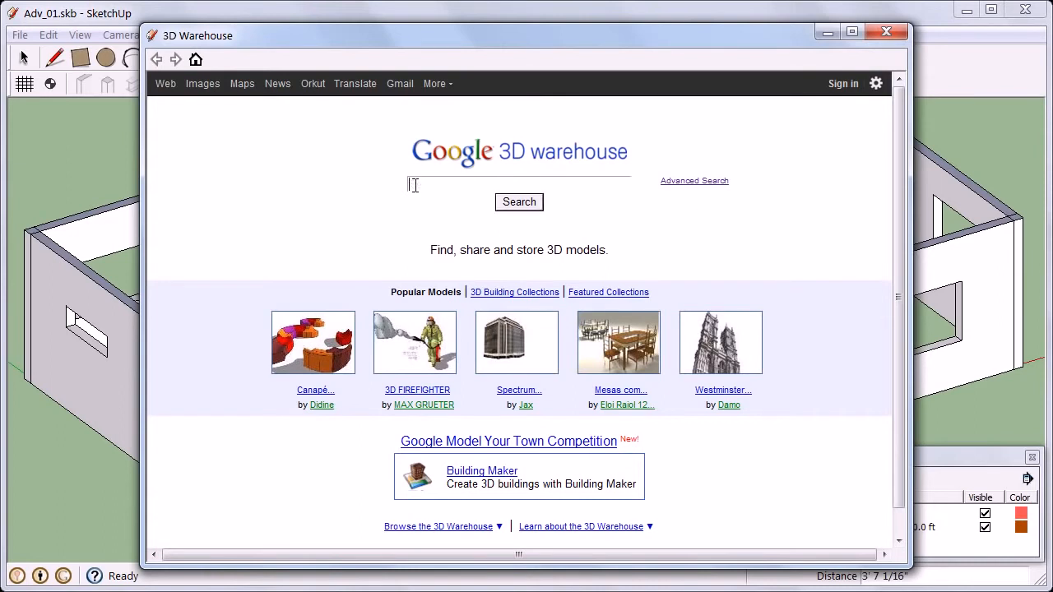
{"action": "type", "text": "sofa set"}
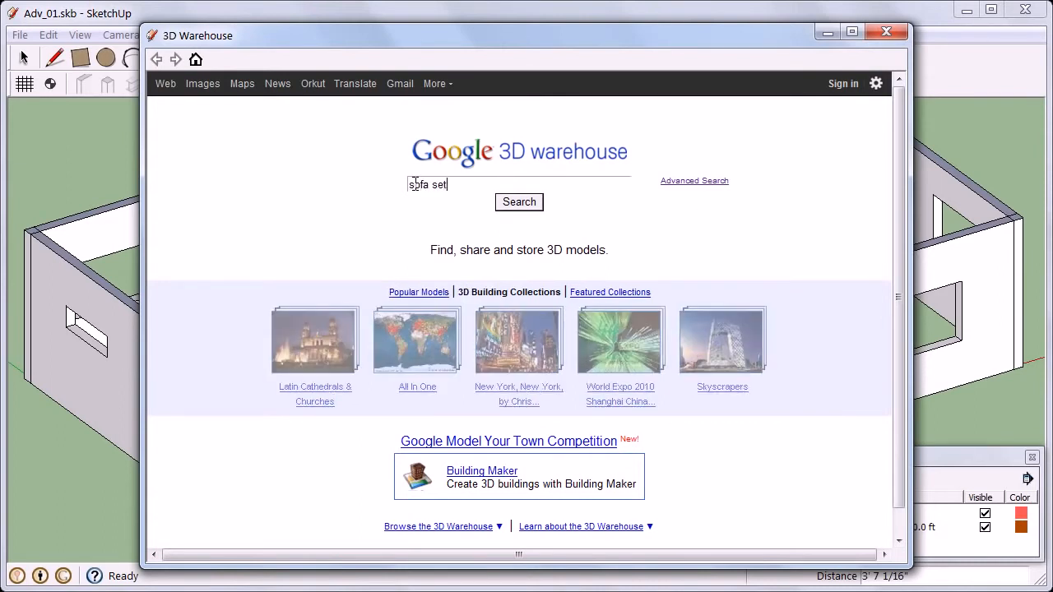
{"action": "left_click", "coordinate": [519, 203]}
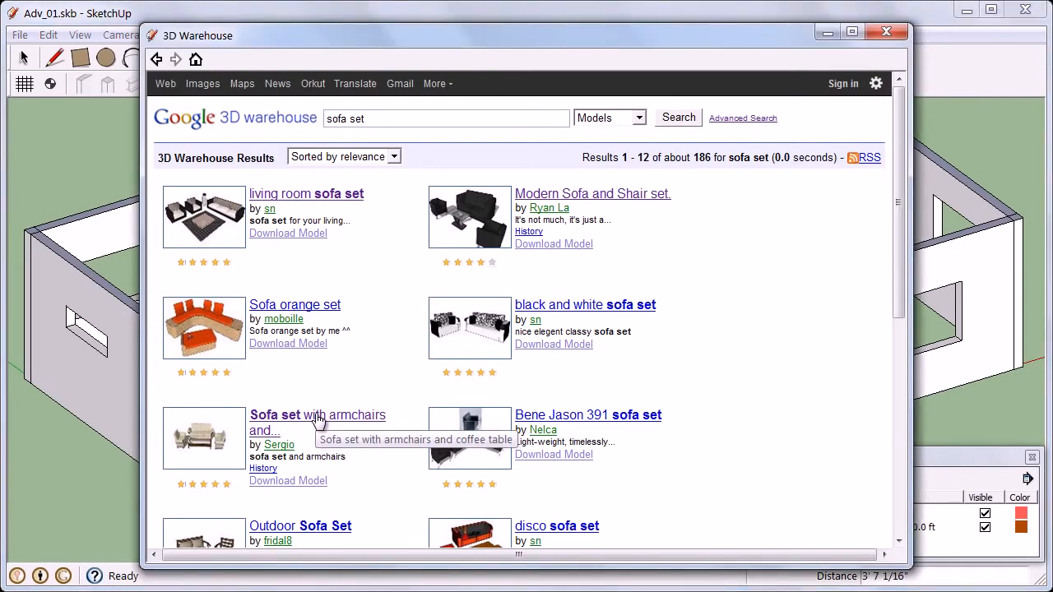
Load the "Sofa set with armchairs and coffee table" model directly and place it in the hall between the counter and the front wall
{"action": "left_click", "coordinate": [317, 417]}
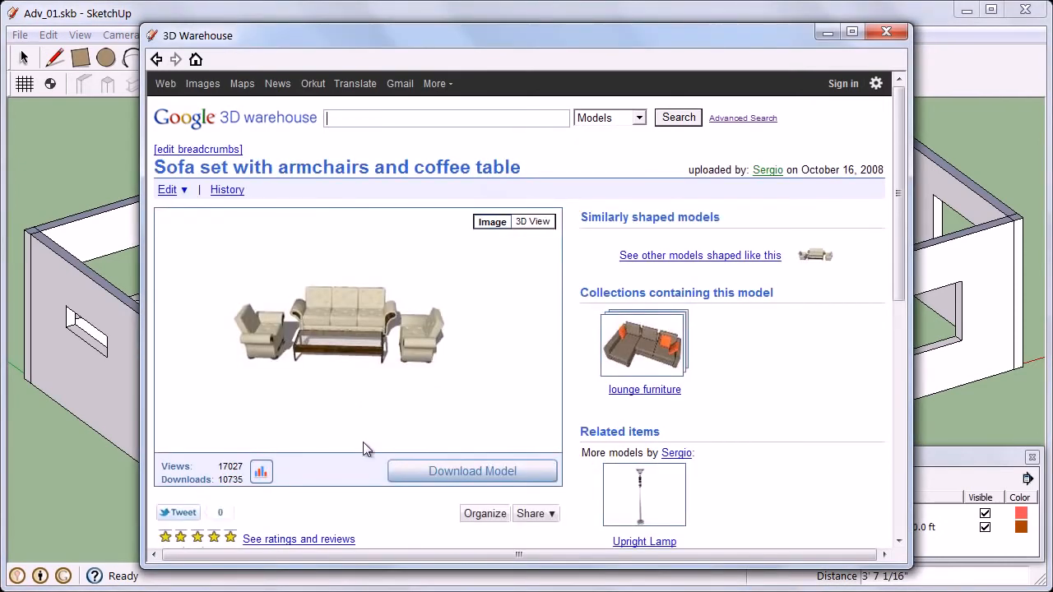
{"action": "left_click", "coordinate": [431, 473]}
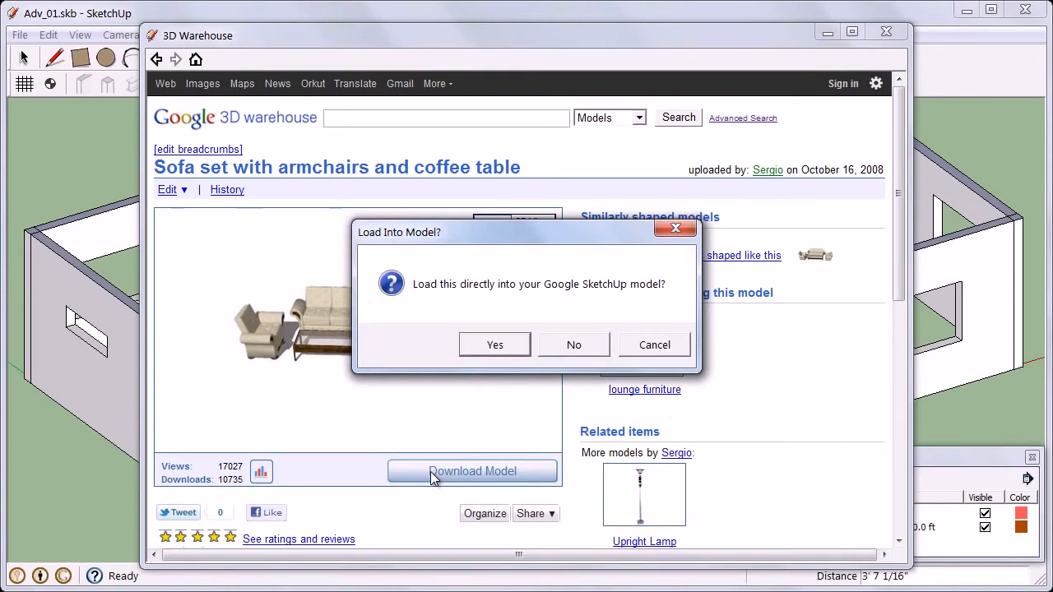
{"action": "left_click", "coordinate": [496, 349]}
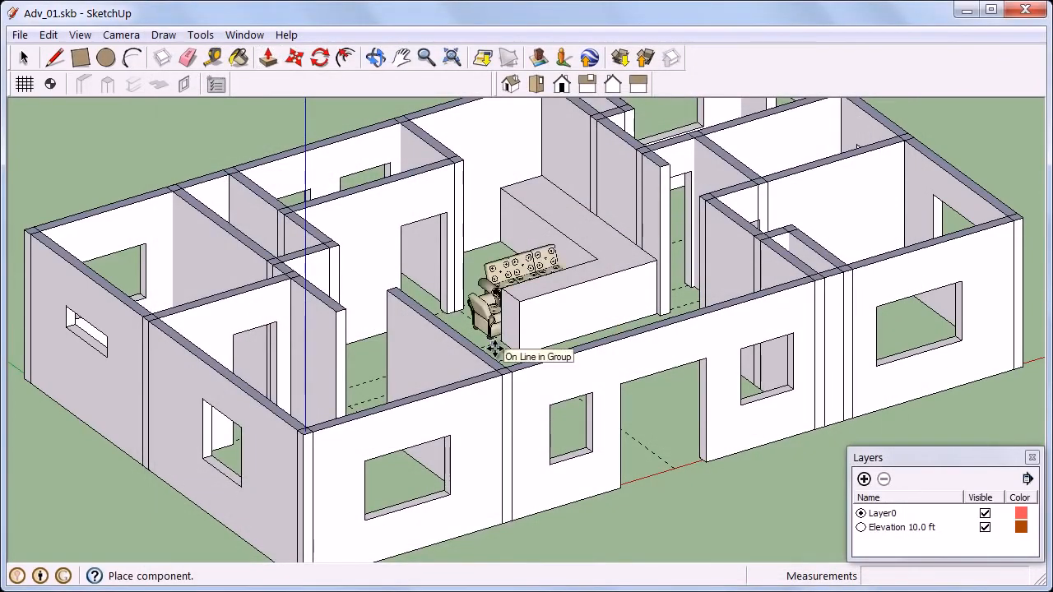
{"action": "left_click", "coordinate": [494, 349]}
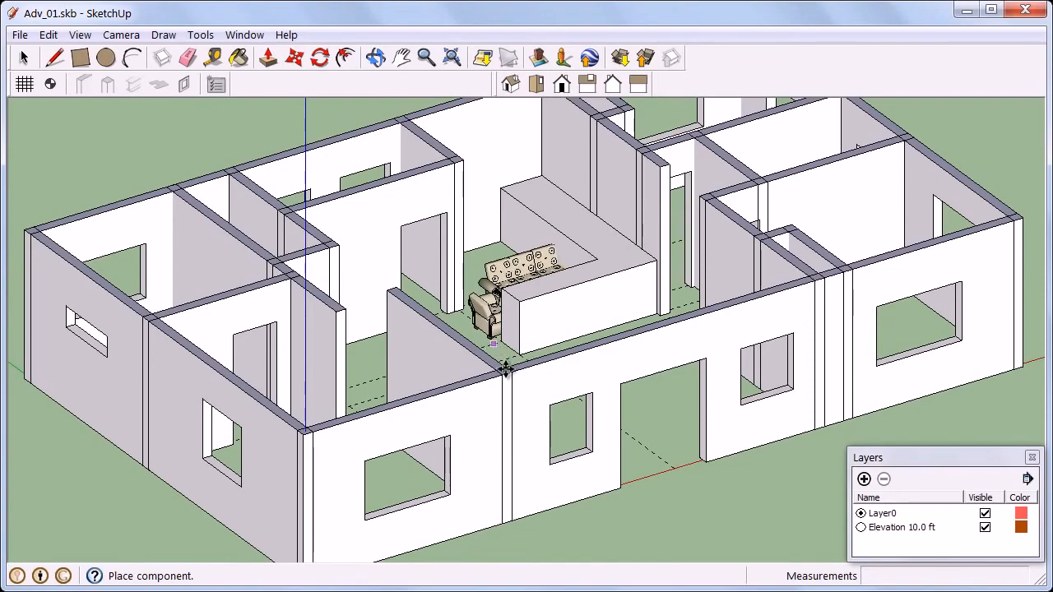
{"action": "left_click", "coordinate": [522, 419]}
{"action": "key", "text": "o"}
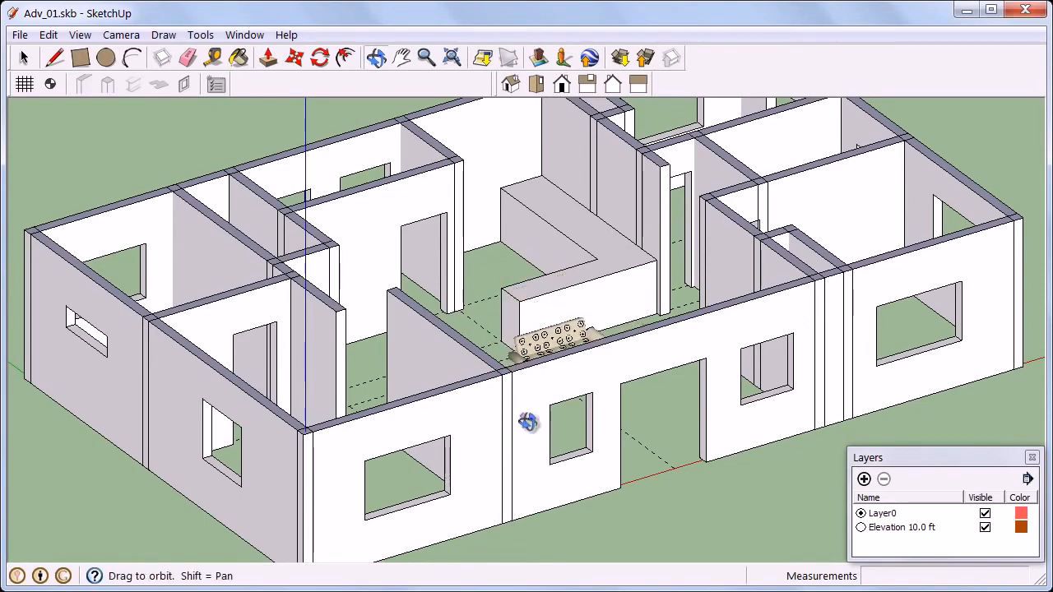
{"action": "middle_click_drag", "start_coordinate": [527, 422], "coordinate": [505, 505]}
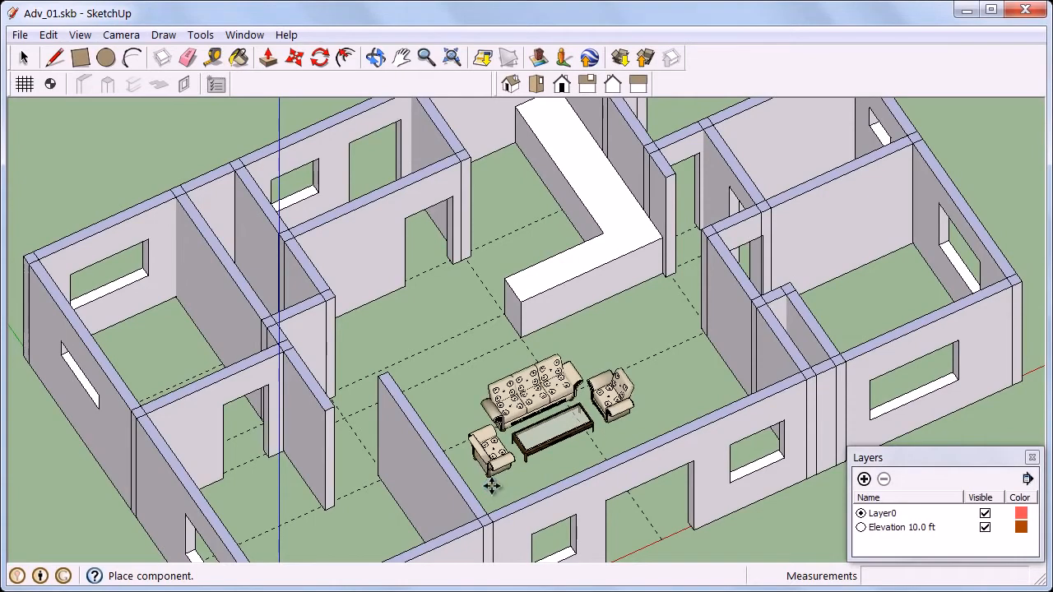
{"action": "left_click", "coordinate": [491, 485]}
Make the Elevation 10.0 ft layer current and examine the placed sofa set in plan
{"action": "middle_click_drag", "start_coordinate": [640, 531], "coordinate": [629, 470]}
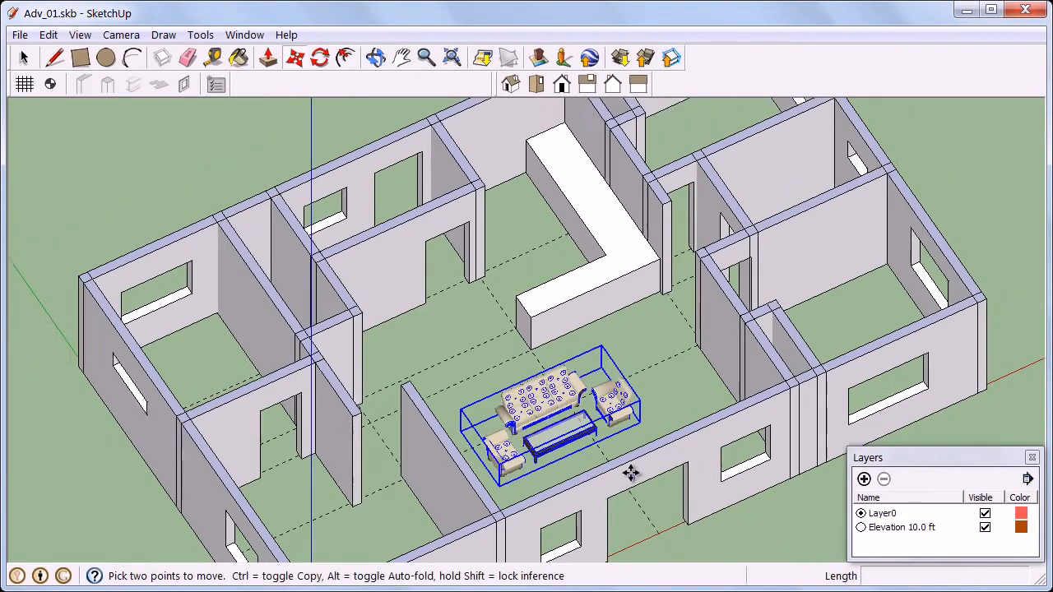
{"action": "scroll", "coordinate": [630, 470], "scroll_direction": "down", "scroll_amount": 1}
{"action": "scroll", "coordinate": [636, 341], "scroll_direction": "down", "scroll_amount": 2}
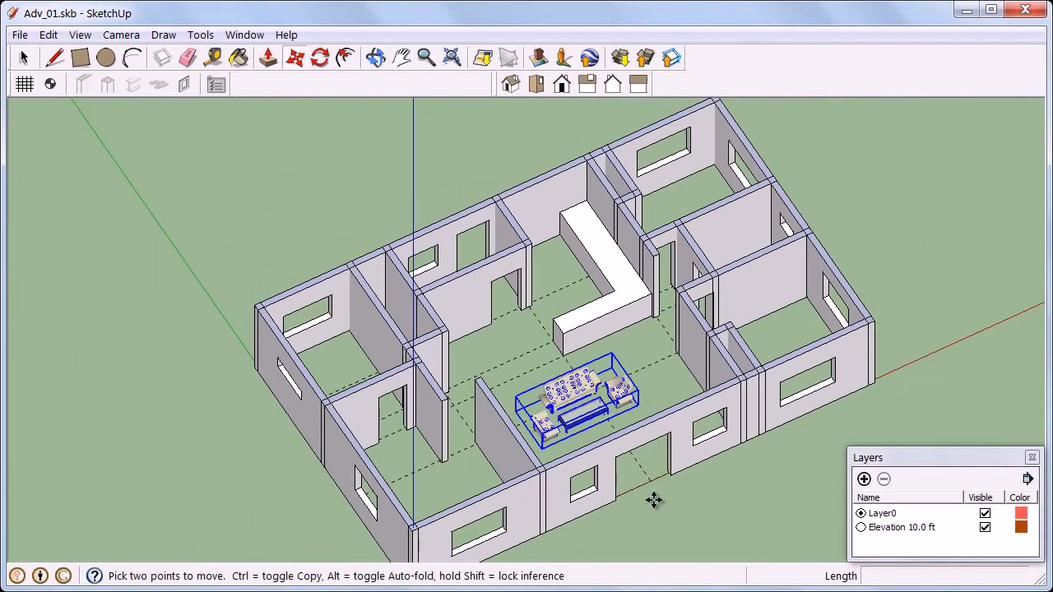
{"action": "middle_click_drag", "start_coordinate": [653, 504], "coordinate": [613, 329]}
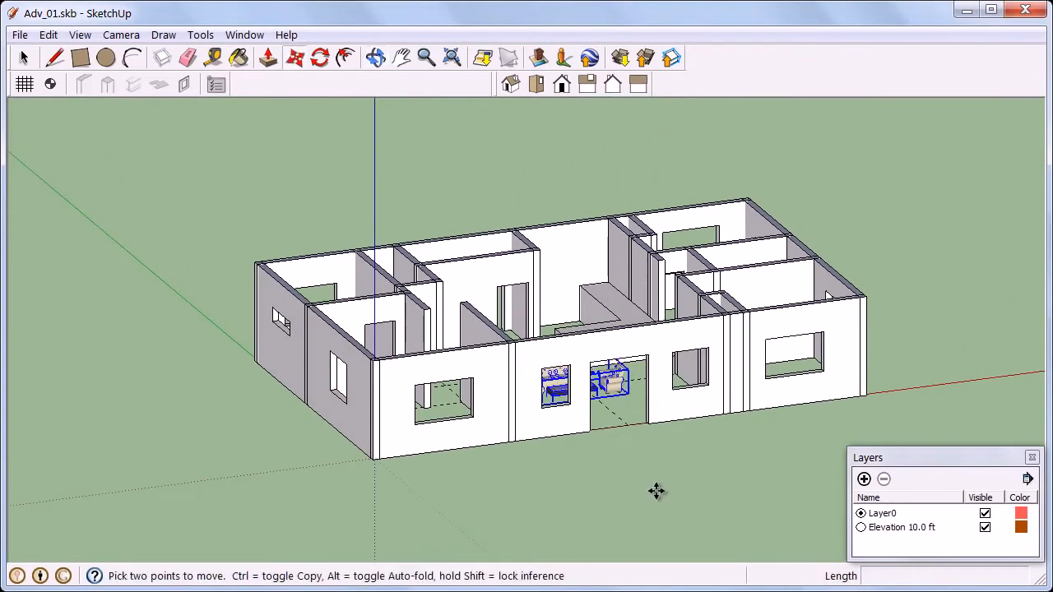
{"action": "left_click", "coordinate": [861, 527]}
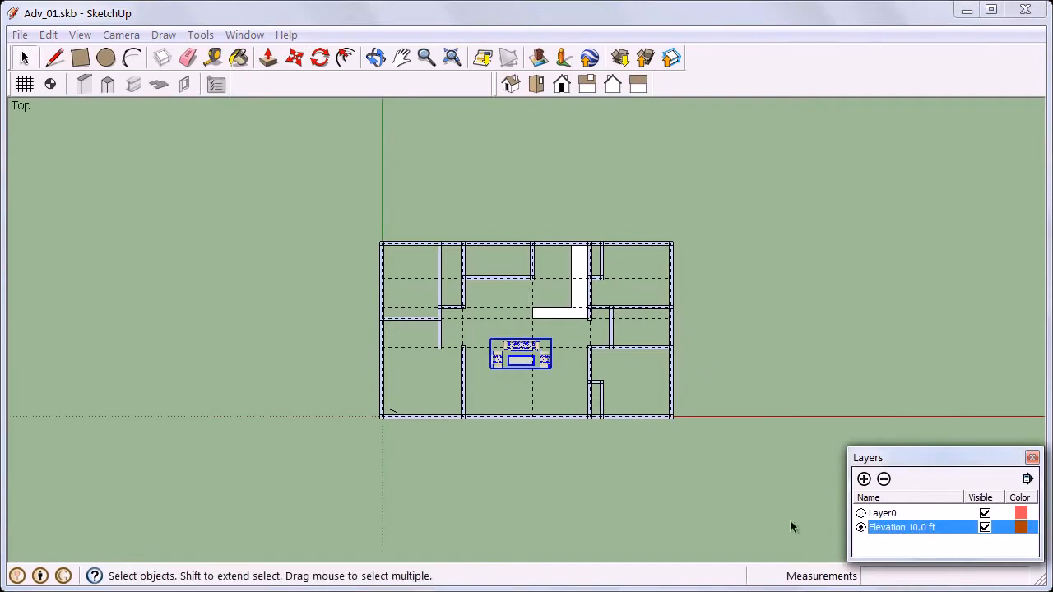
{"action": "left_click", "coordinate": [521, 397]}
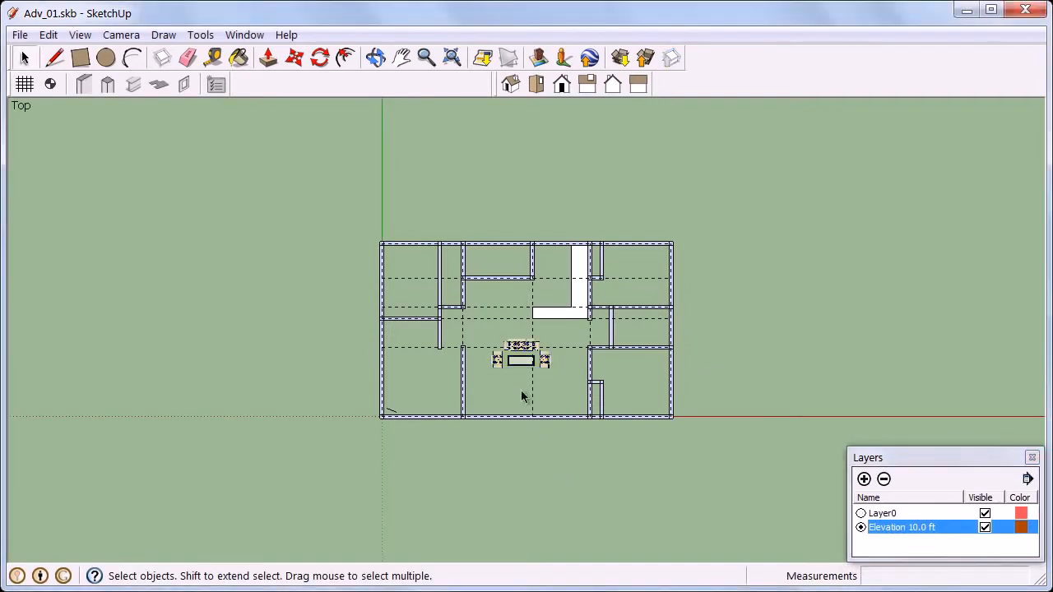
{"action": "scroll", "coordinate": [565, 368], "scroll_direction": "up", "scroll_amount": 5}
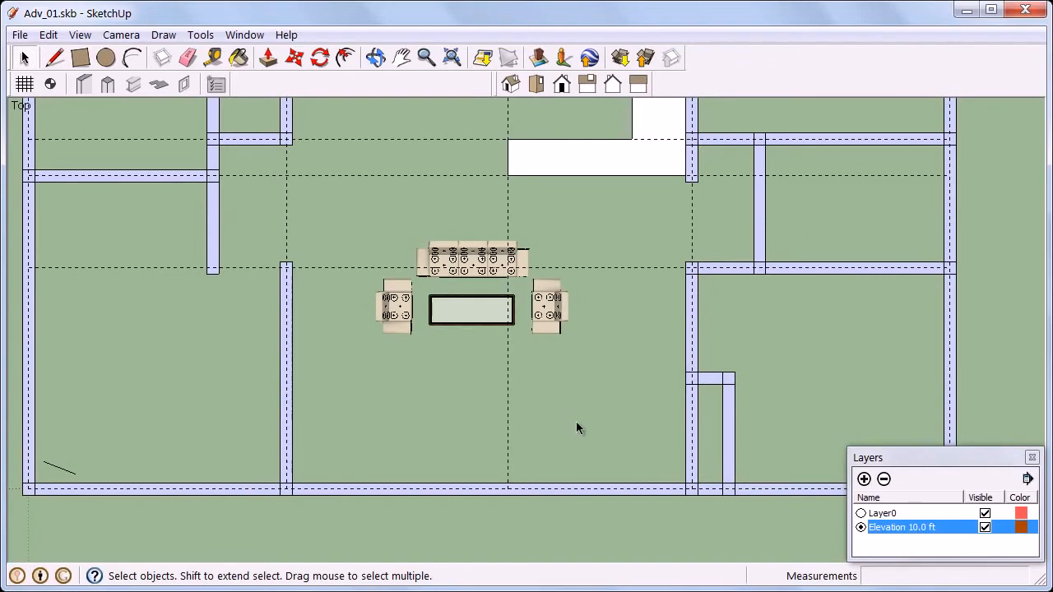
Make Layer0 current and inspect the sofa set in the hall in 3D from several sides
{"action": "left_click", "coordinate": [861, 513]}
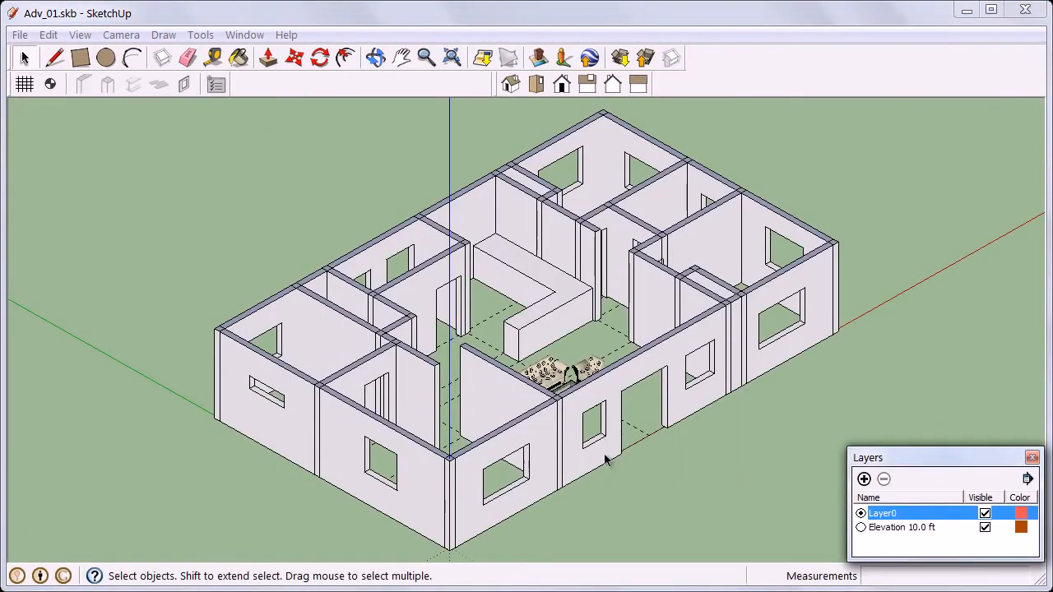
{"action": "middle_click_drag", "start_coordinate": [606, 455], "coordinate": [574, 534]}
{"action": "scroll", "coordinate": [568, 519], "scroll_direction": "up", "scroll_amount": 6}
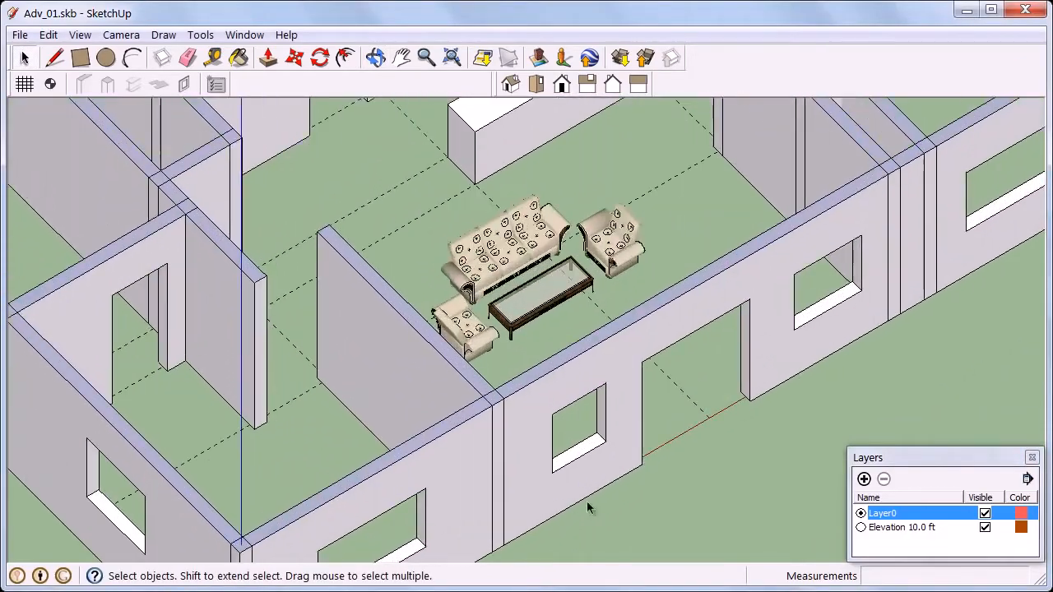
{"action": "middle_click_drag", "start_coordinate": [673, 492], "coordinate": [317, 480]}
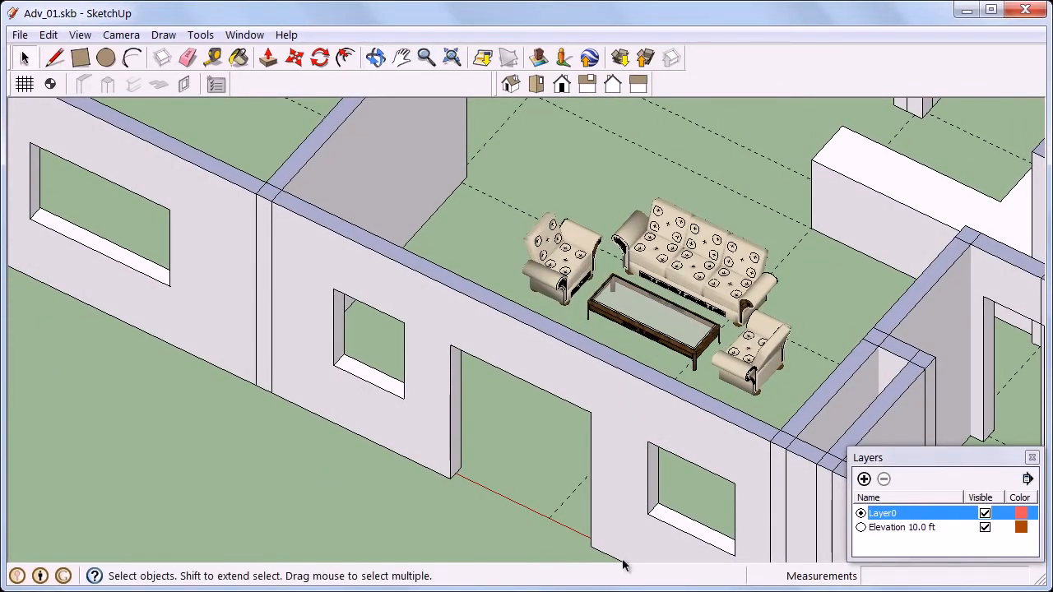
Make the Elevation 10.0 ft layer current and confirm the snap options with a 12 in tool tolerance and all snaps enabled
{"action": "left_click", "coordinate": [861, 527]}
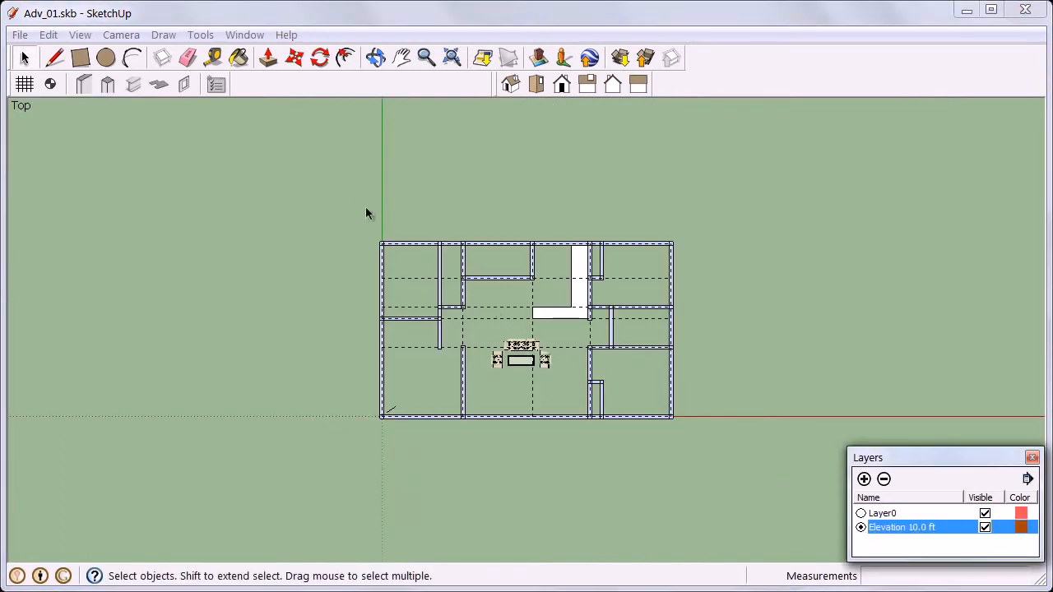
{"action": "left_click", "coordinate": [216, 85]}
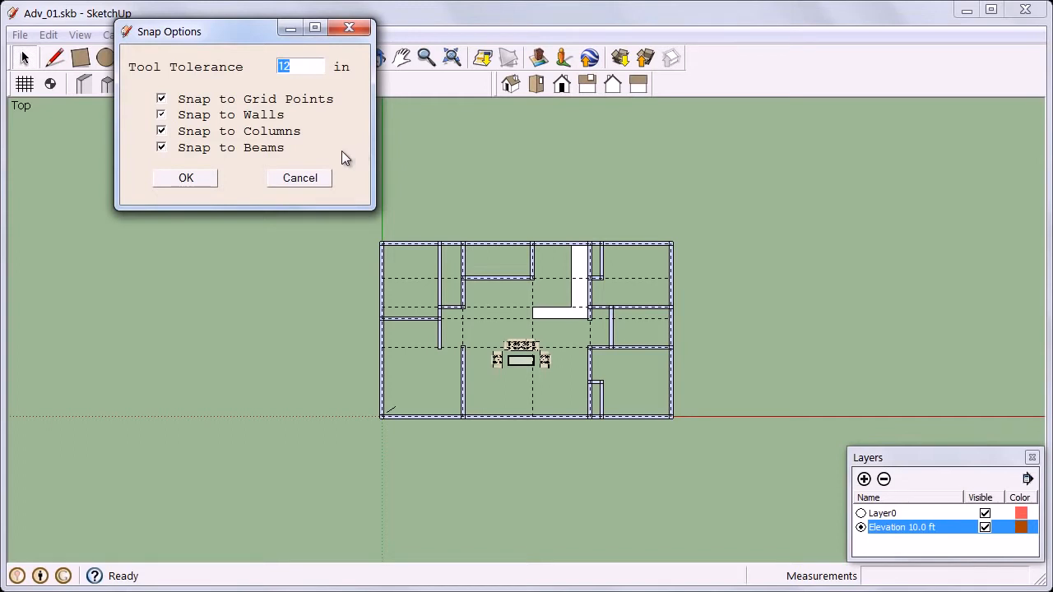
{"action": "left_click", "coordinate": [202, 180]}
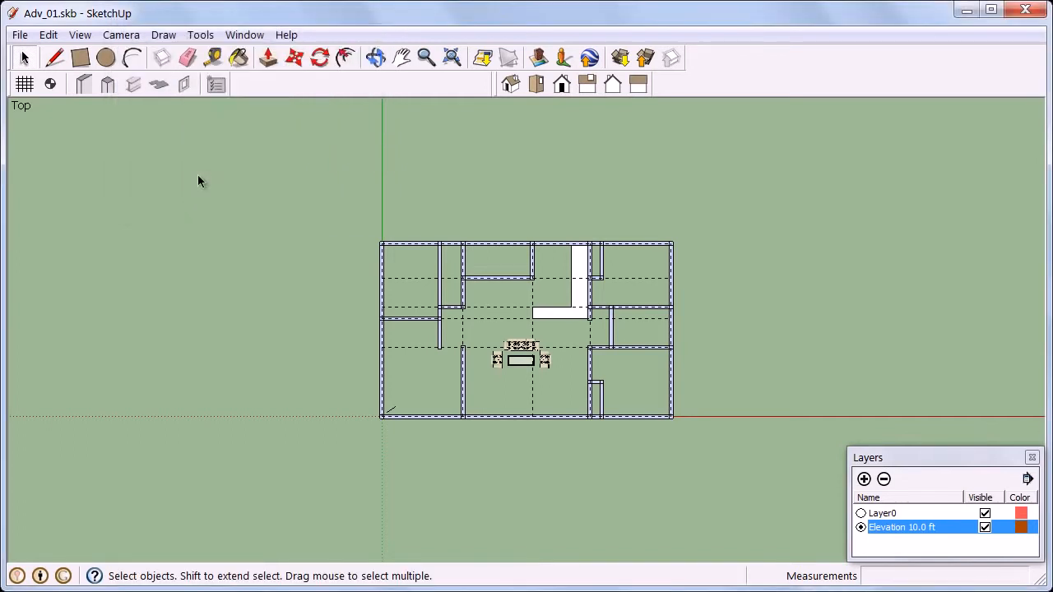
Try a rectangular concrete beam, 12 in broad and 24 in deep, across the hall between its side walls' ends, and undo it
{"action": "left_click", "coordinate": [136, 87]}
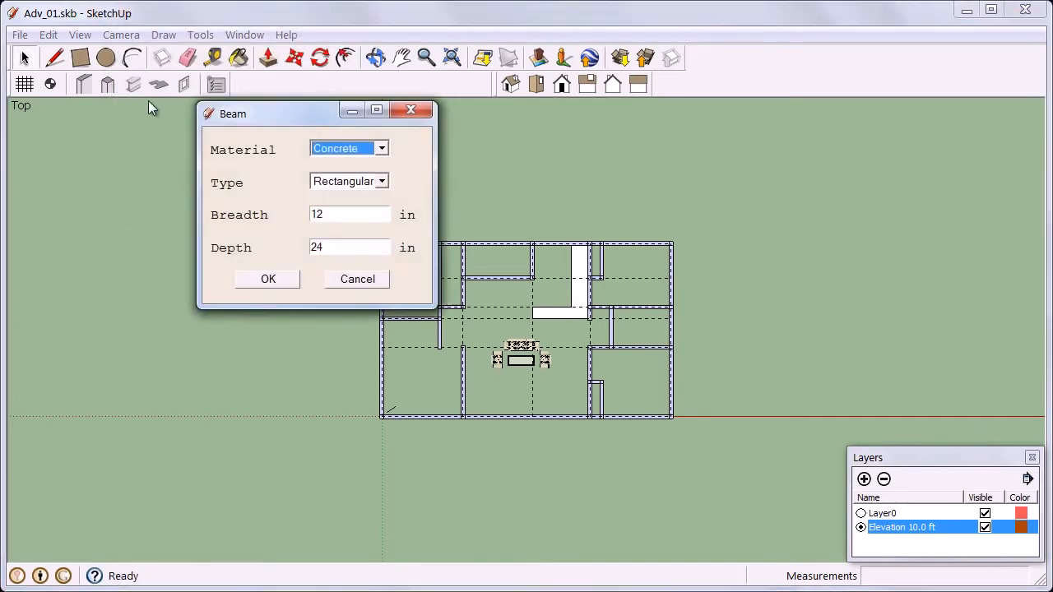
{"action": "left_click", "coordinate": [268, 281]}
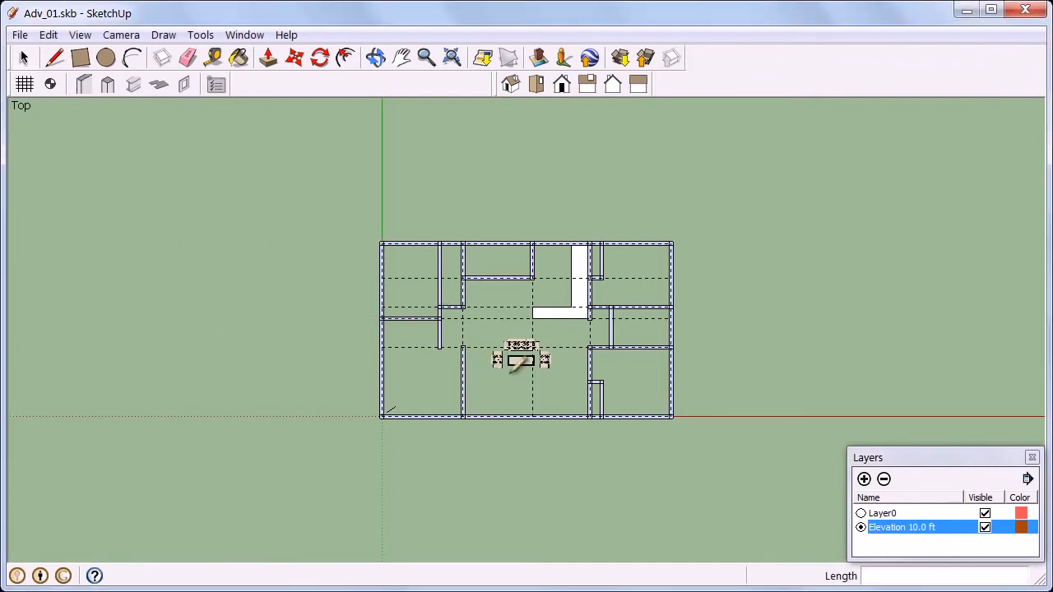
{"action": "scroll", "coordinate": [535, 367], "scroll_direction": "up", "scroll_amount": 3}
{"action": "scroll", "coordinate": [532, 380], "scroll_direction": "up", "scroll_amount": 1}
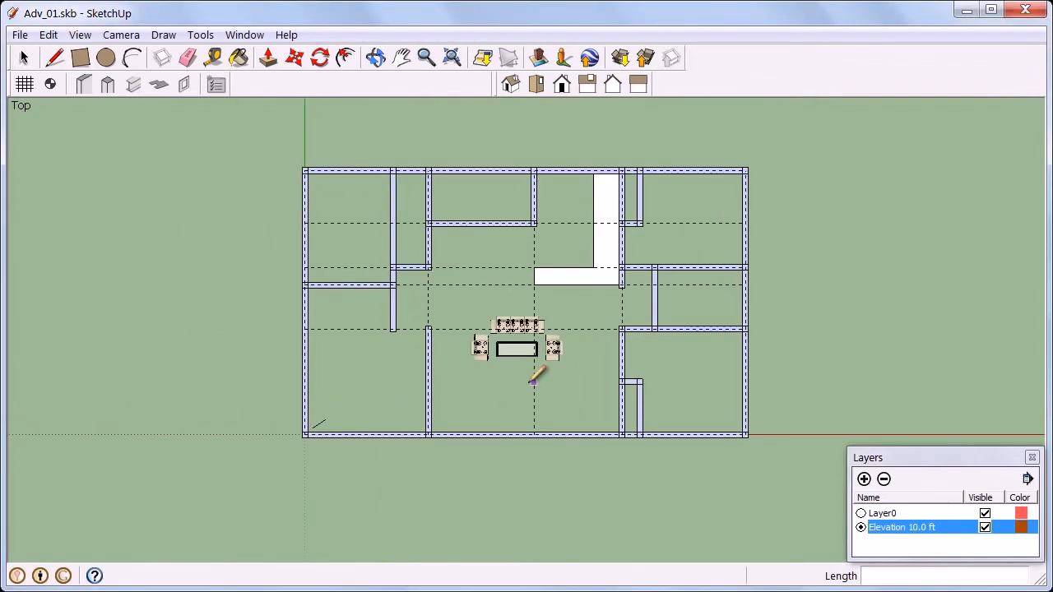
{"action": "left_click", "coordinate": [427, 326]}
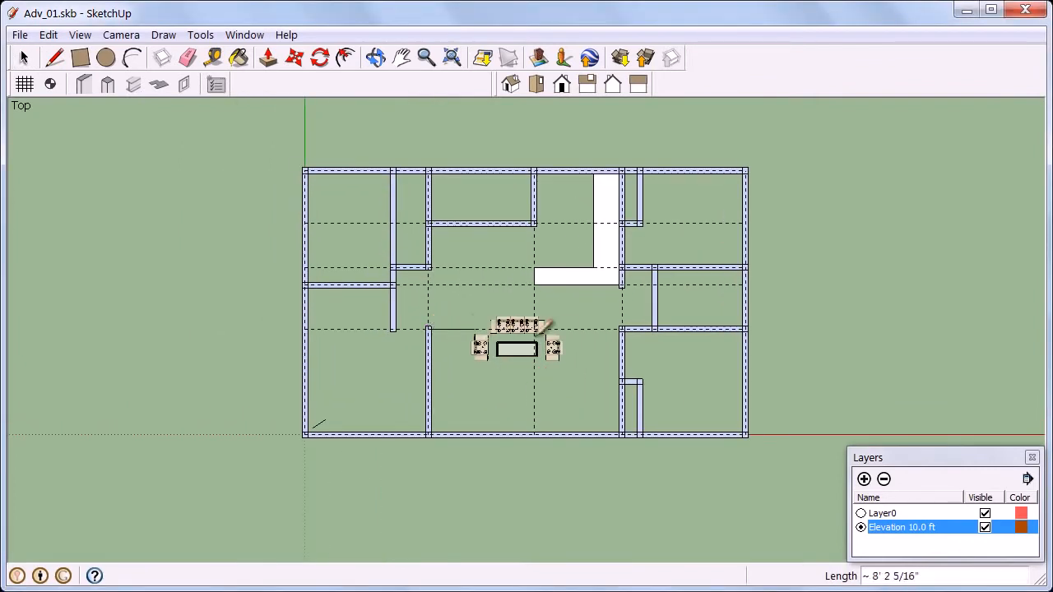
{"action": "left_click", "coordinate": [623, 329]}
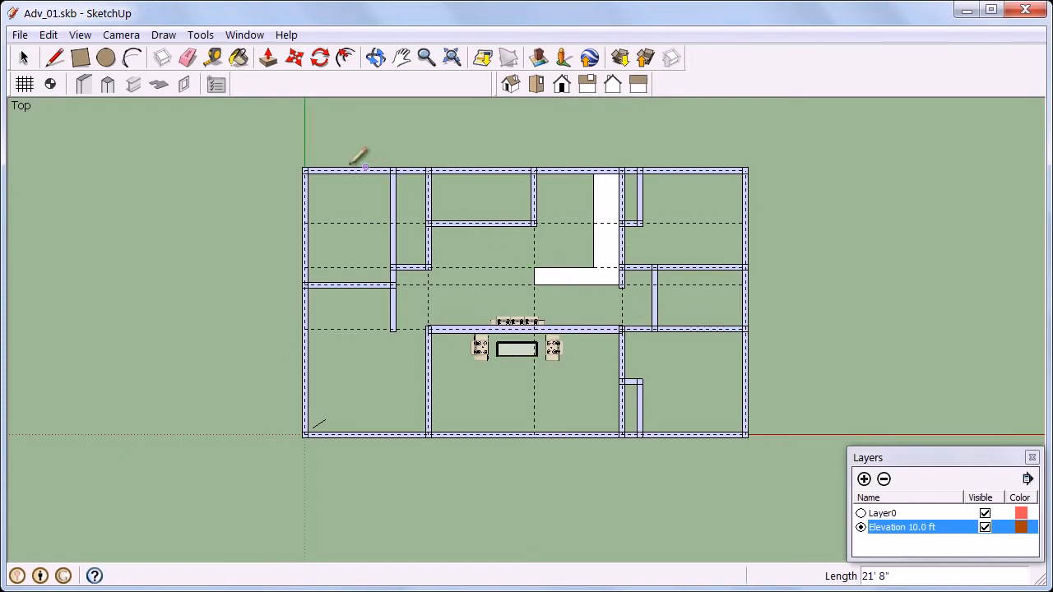
{"action": "left_click", "coordinate": [49, 35]}
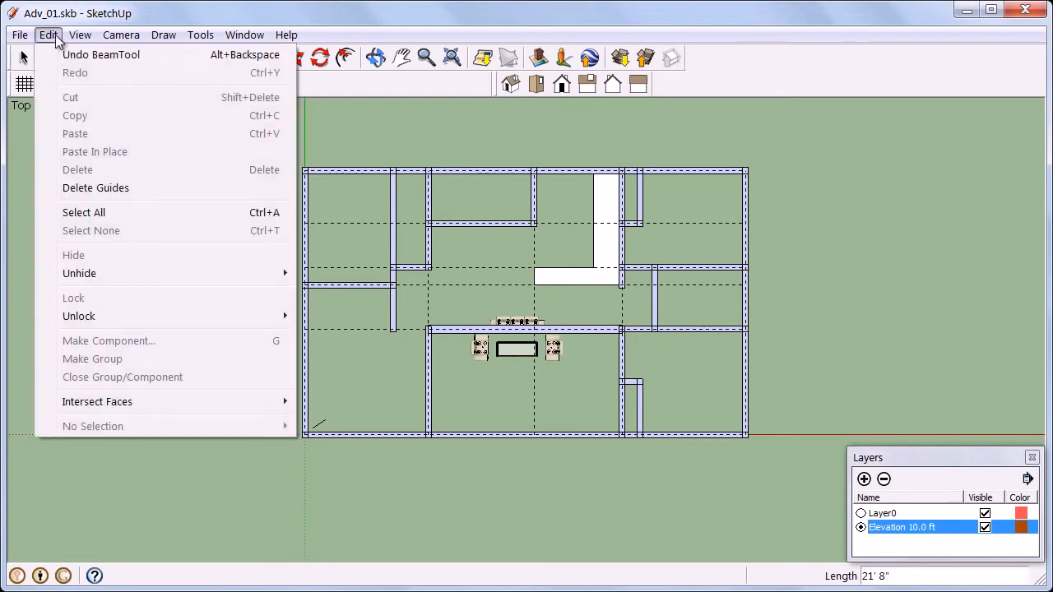
{"action": "left_click", "coordinate": [71, 55]}
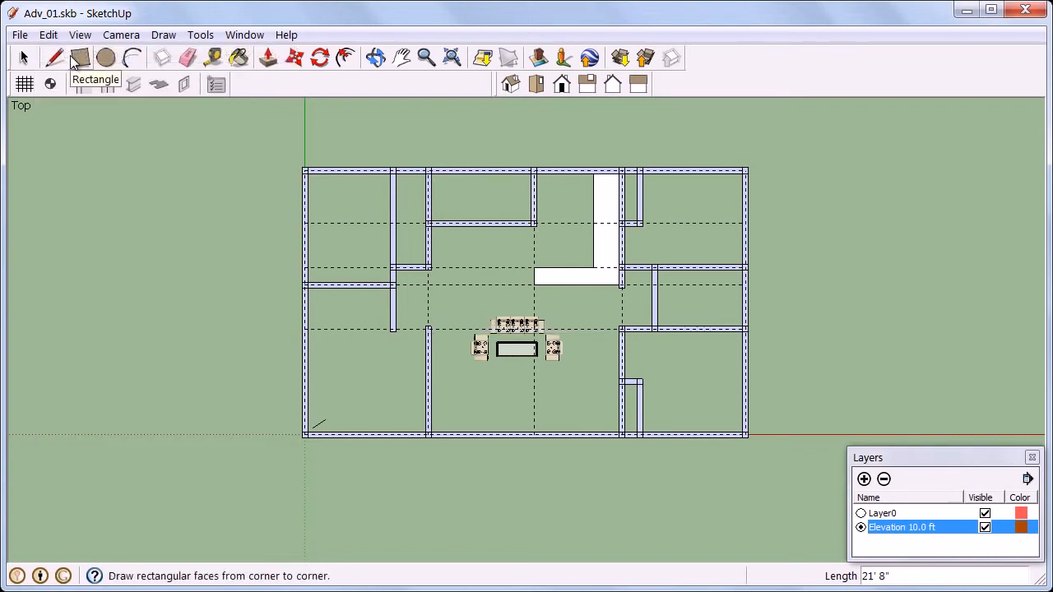
Turn off snapping to grid points and snapping to walls in the snap options
{"action": "left_click", "coordinate": [212, 85]}
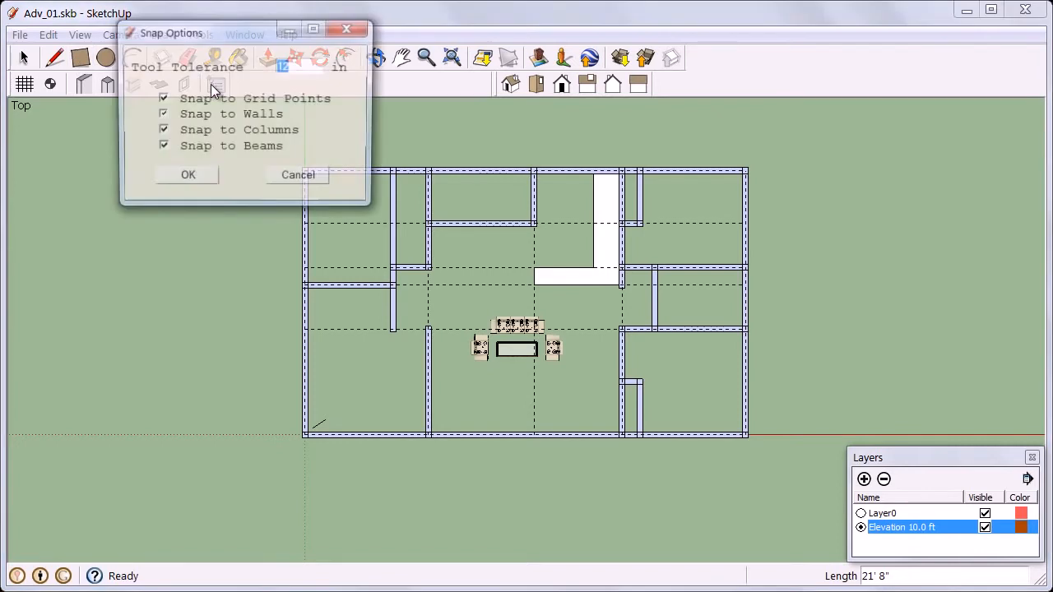
{"action": "left_click", "coordinate": [162, 100]}
{"action": "left_click", "coordinate": [161, 115]}
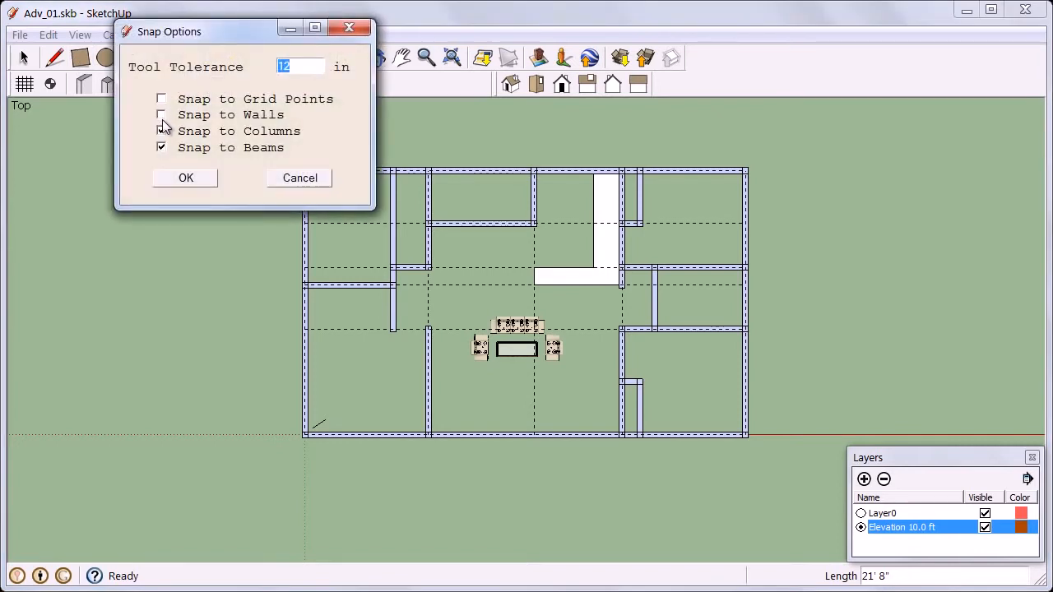
{"action": "left_click", "coordinate": [186, 177]}
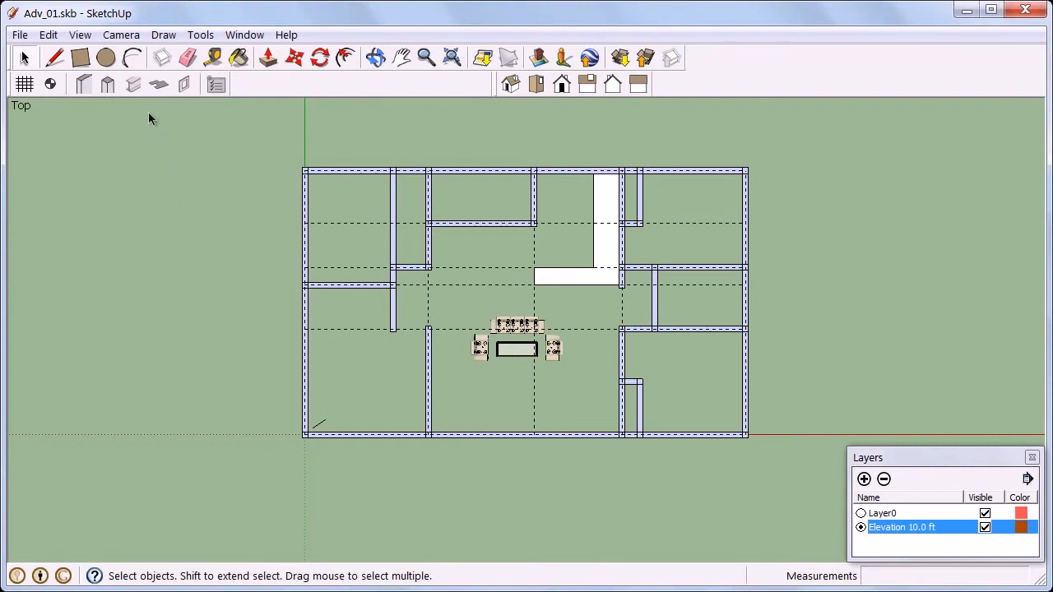
Draw a 12 by 24 in rectangular concrete beam 22' long between the outer wall corners across the hall and inspect its ends
{"action": "left_click", "coordinate": [134, 84]}
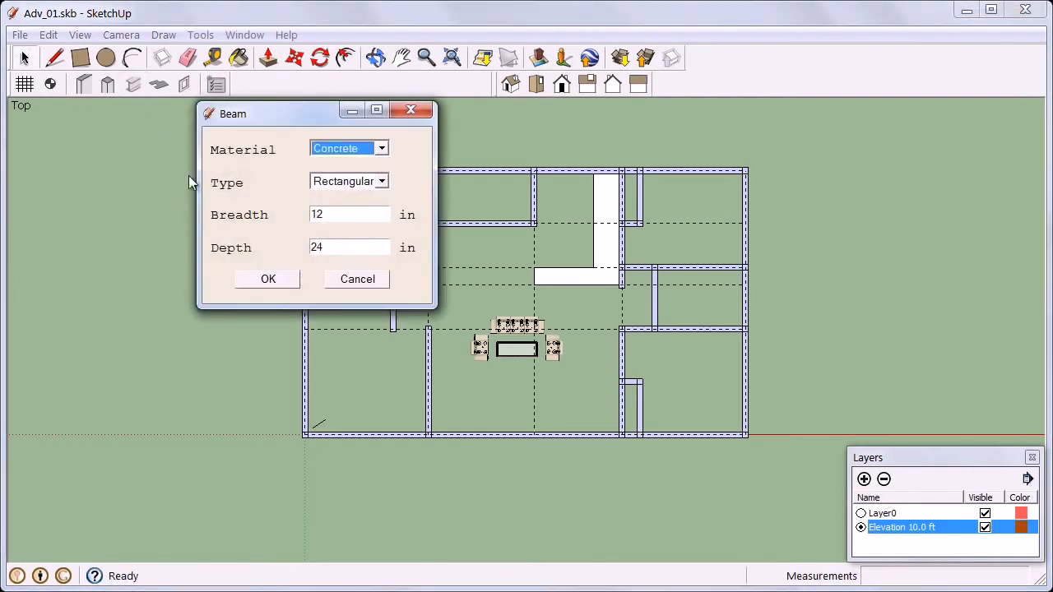
{"action": "left_click", "coordinate": [267, 279]}
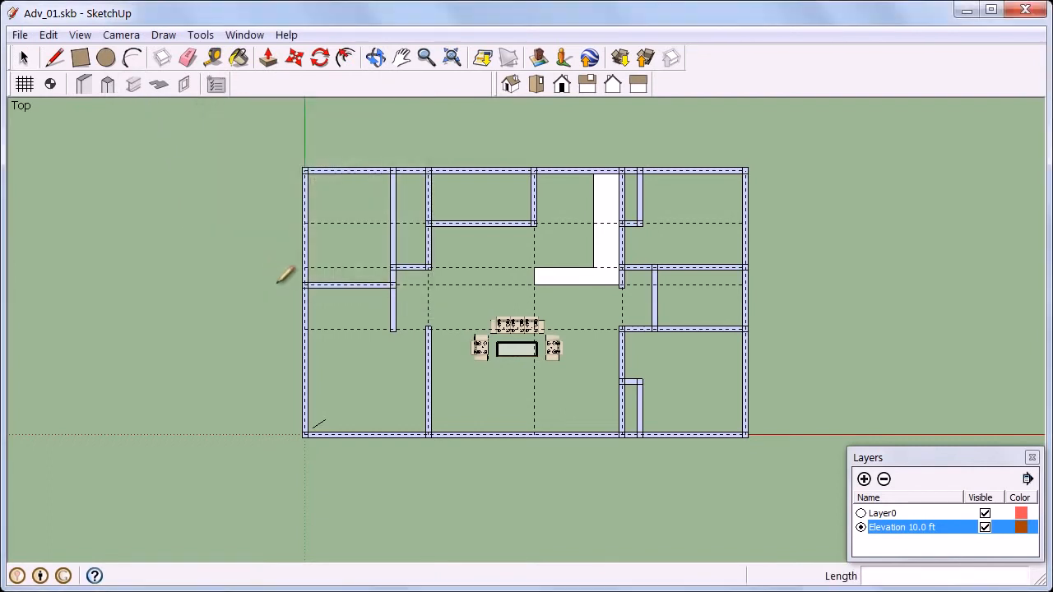
{"action": "left_click", "coordinate": [426, 326]}
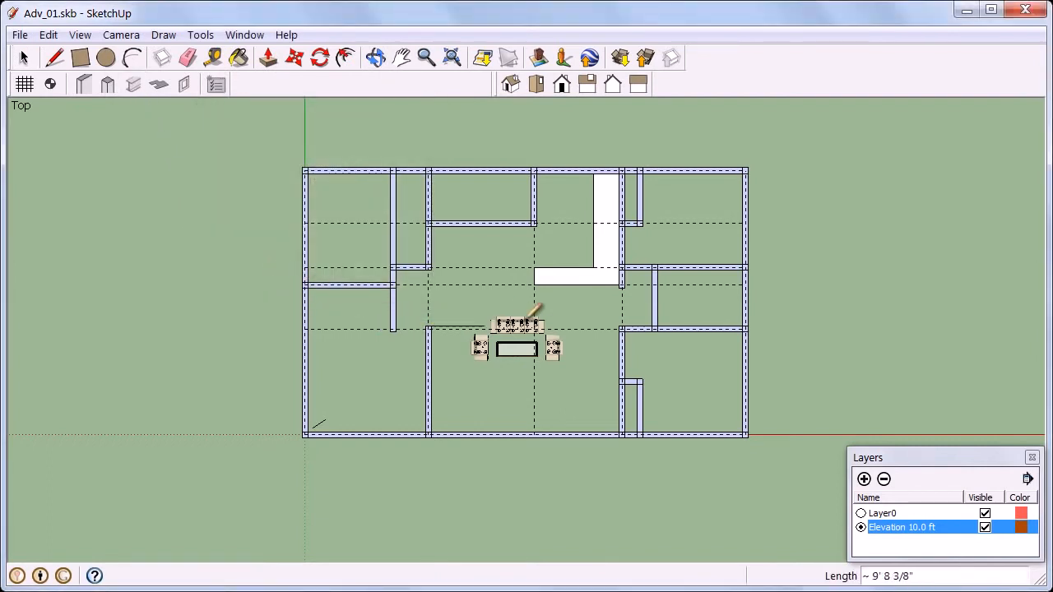
{"action": "left_click", "coordinate": [622, 326]}
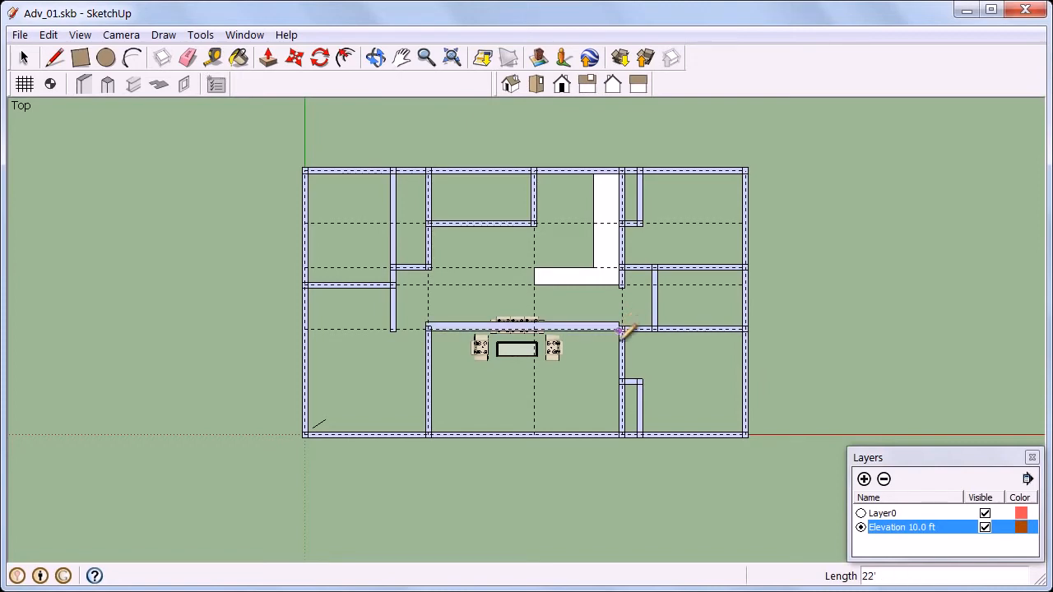
{"action": "scroll", "coordinate": [621, 329], "scroll_direction": "up", "scroll_amount": 1}
{"action": "scroll", "coordinate": [622, 333], "scroll_direction": "up", "scroll_amount": 2}
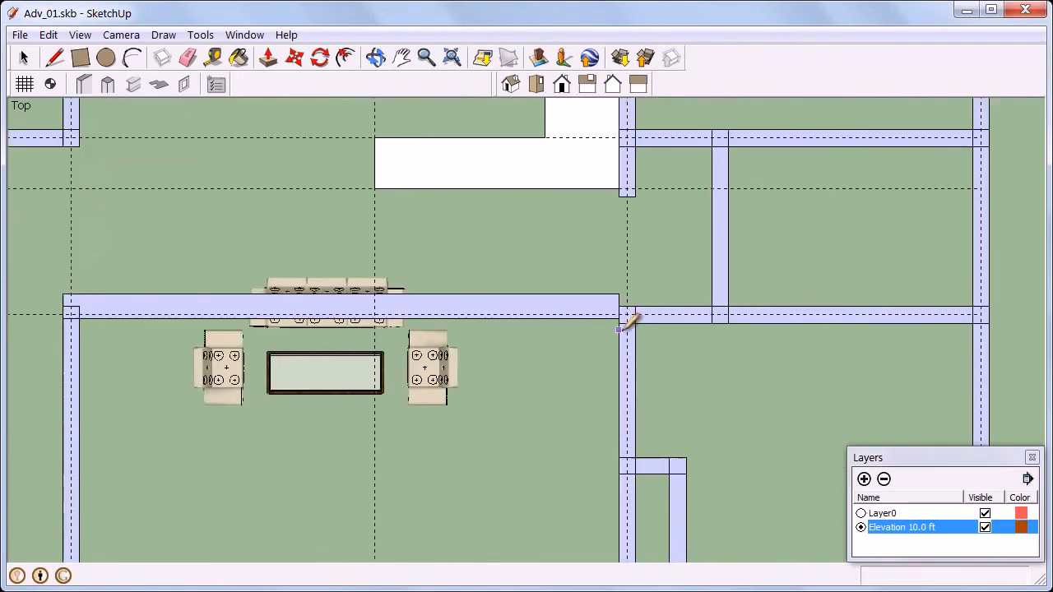
{"action": "scroll", "coordinate": [627, 327], "scroll_direction": "down", "scroll_amount": 3}
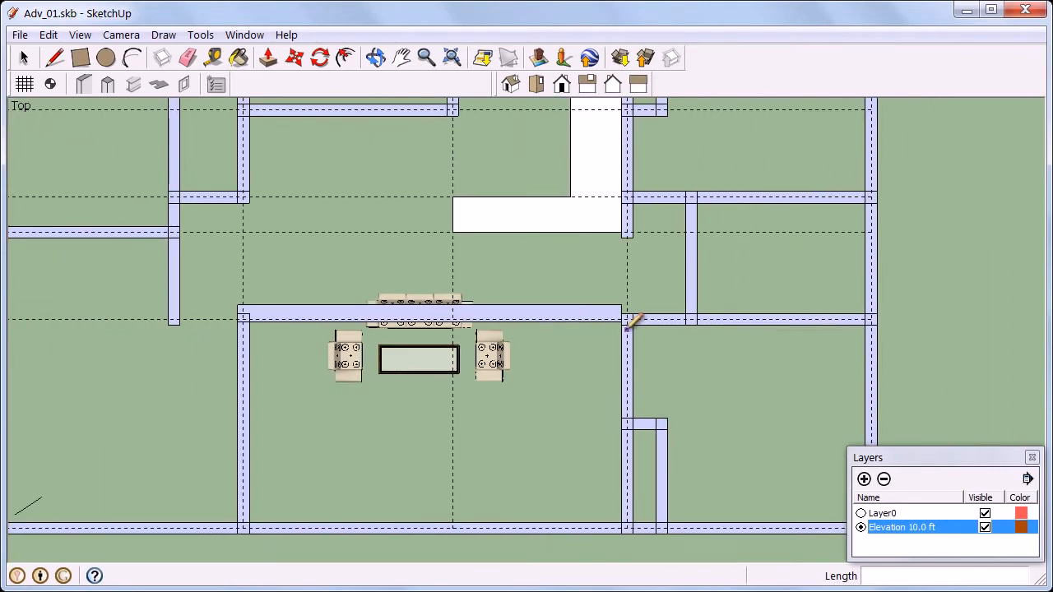
{"action": "scroll", "coordinate": [397, 333], "scroll_direction": "up", "scroll_amount": 4}
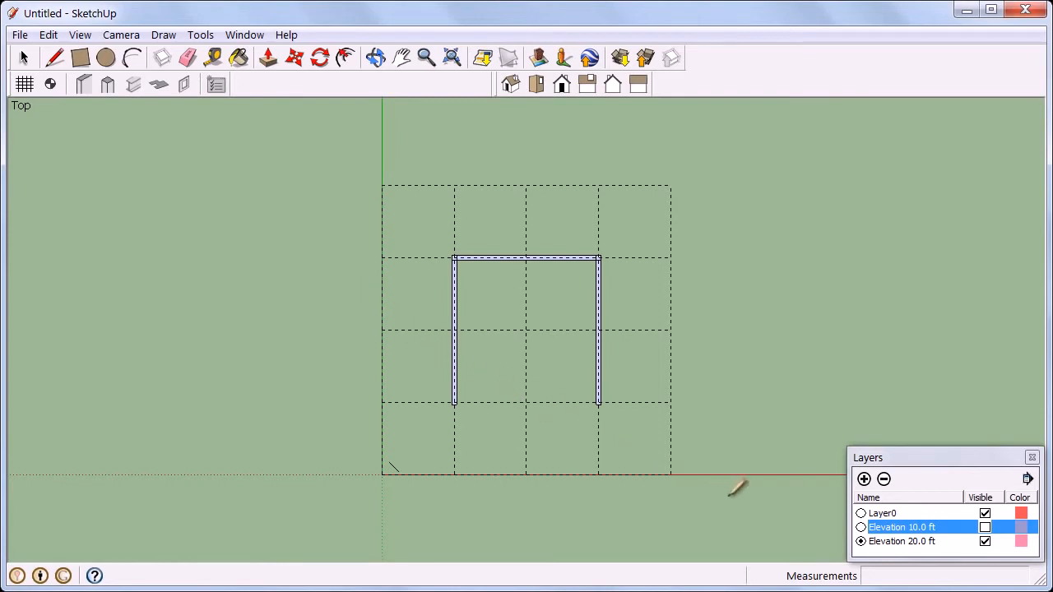
Show the Elevation 10.0 ft layer in the two-storey model and make Layer0 current to view the building in 3D
{"action": "left_click", "coordinate": [985, 527]}
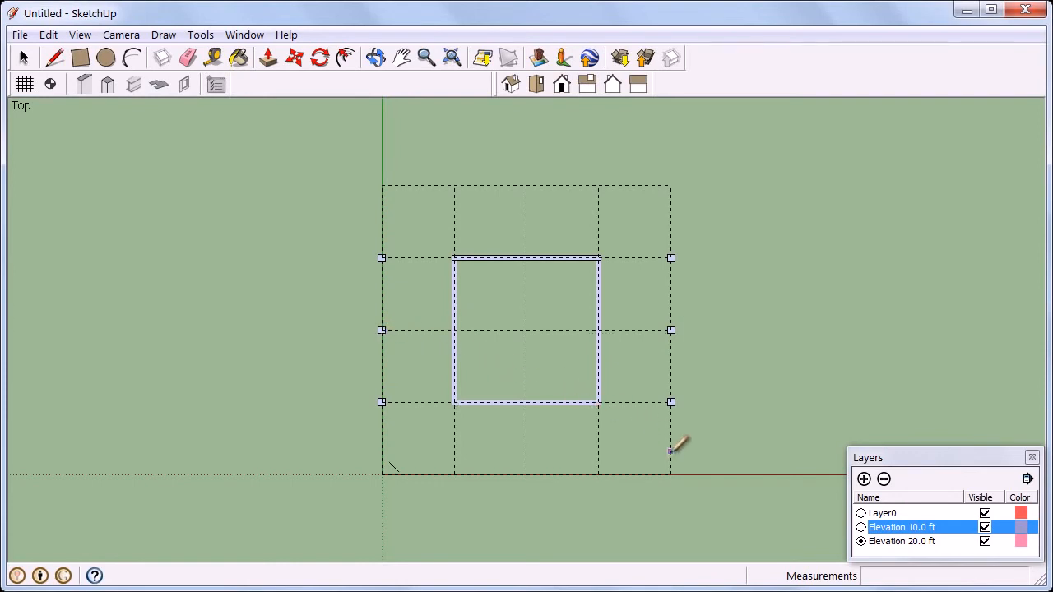
{"action": "left_click", "coordinate": [861, 514]}
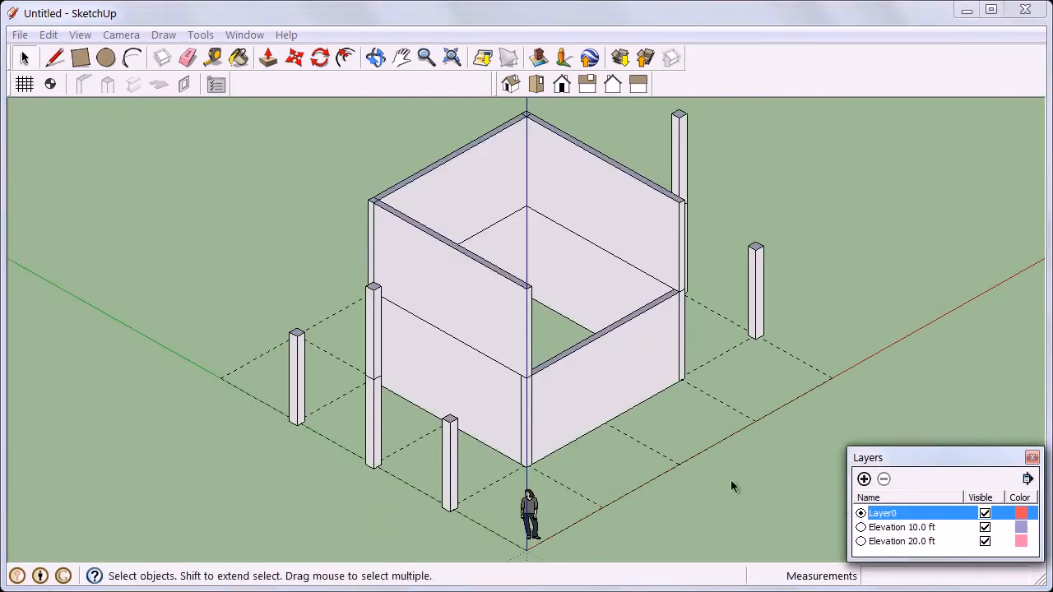
{"action": "middle_click_drag", "start_coordinate": [730, 480], "coordinate": [658, 450]}
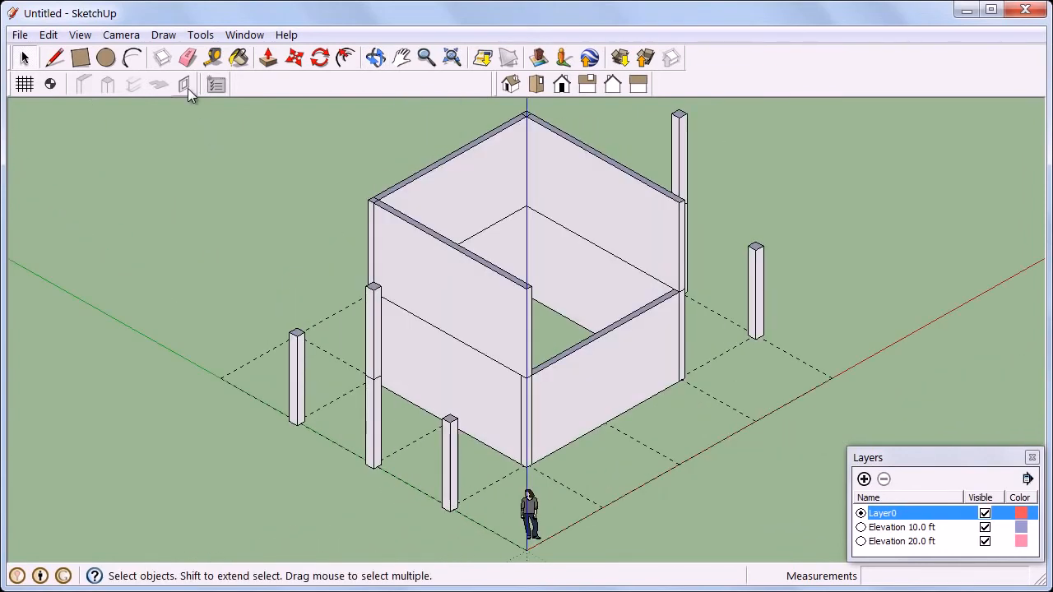
Cut a door opening about 7.5 ft wide and 6.4 ft high down to the floor in the front ground-storey wall
{"action": "left_click", "coordinate": [186, 85]}
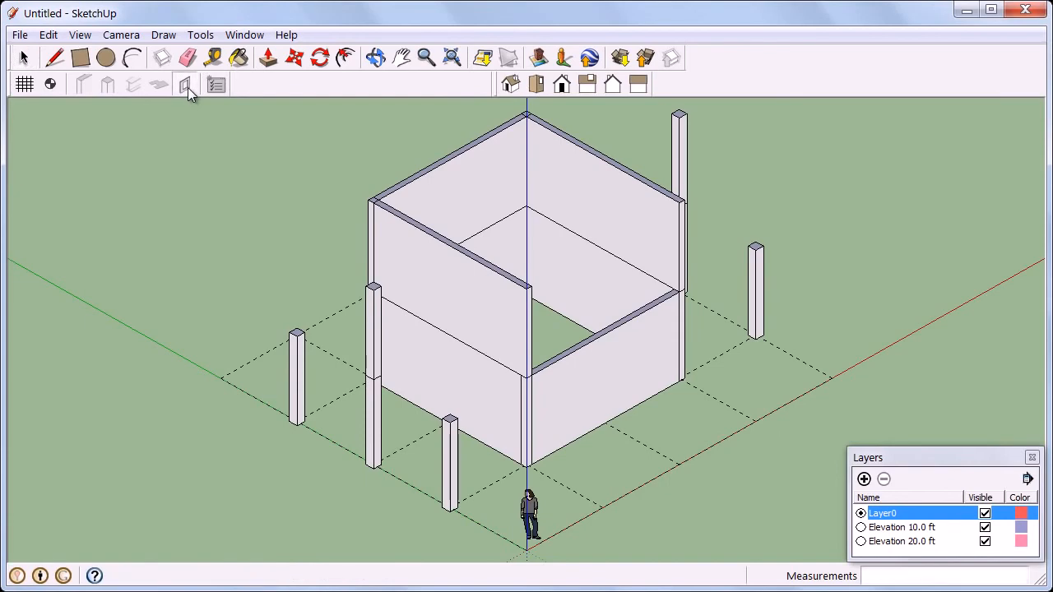
{"action": "left_click", "coordinate": [568, 387]}
{"action": "left_click", "coordinate": [625, 410]}
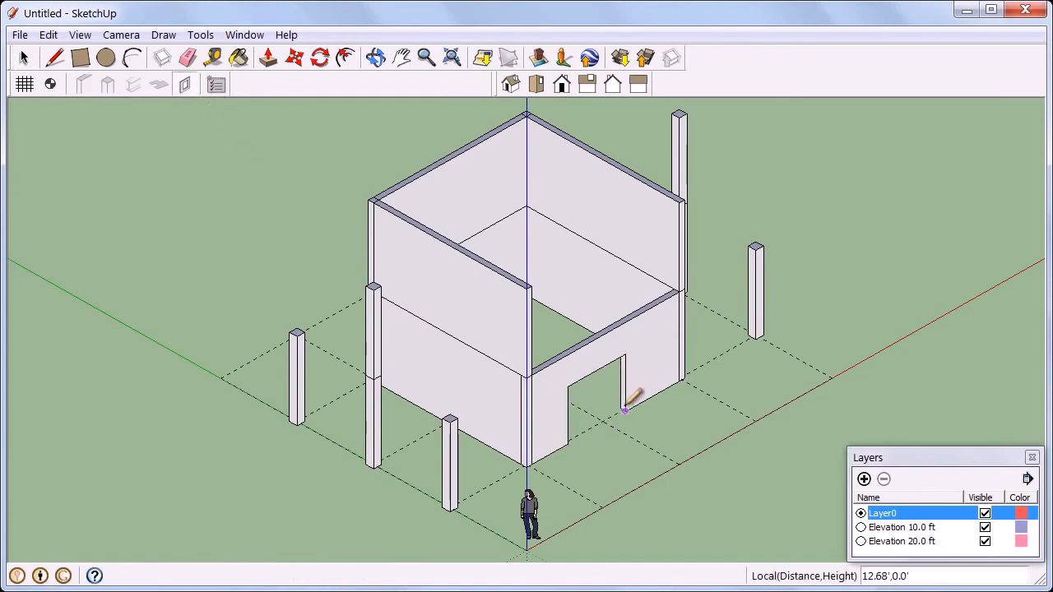
Cut a small window opening beside the door in the front wall, with its upper far corner at about 17.58', 6.34'
{"action": "mouse_move", "coordinate": [651, 371]}
{"action": "middle_mouse_down"}
{"action": "mouse_move", "coordinate": [601, 348]}
{"action": "mouse_move", "coordinate": [631, 375]}
{"action": "middle_mouse_up"}
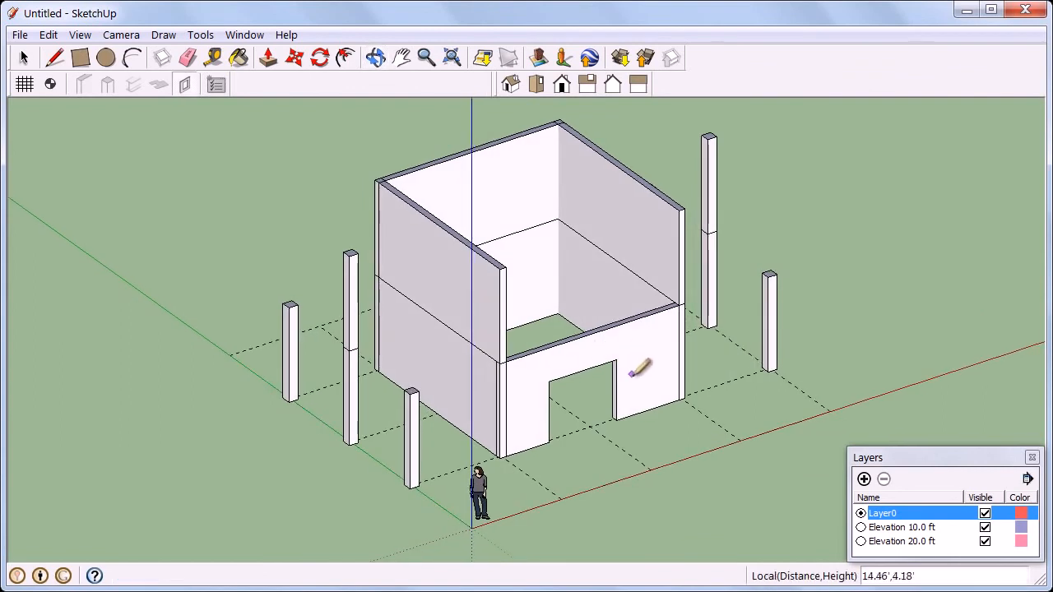
{"action": "left_click", "coordinate": [638, 388]}
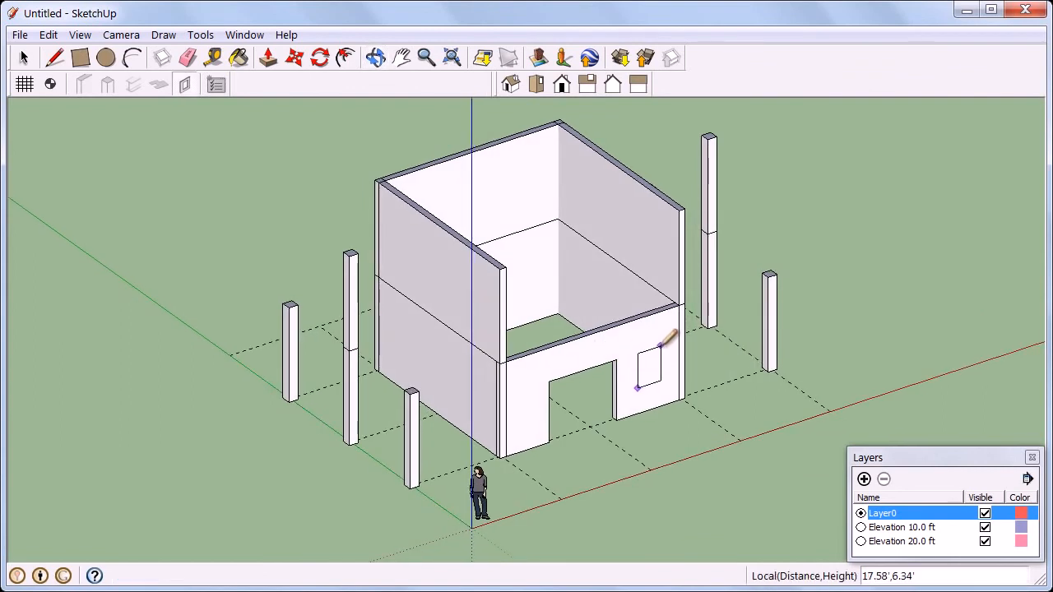
{"action": "left_click", "coordinate": [661, 347]}
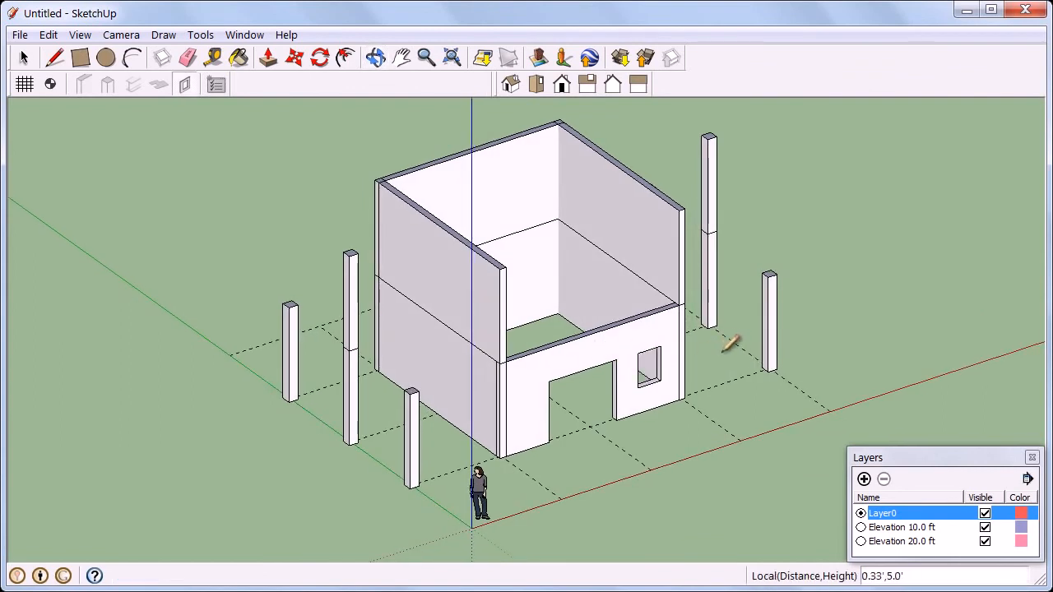
Cut a window opening in the adjacent ground-storey side wall using local corner coordinates 2',4' and 8',8', and inspect it up close
{"action": "mouse_move", "coordinate": [760, 284]}
{"action": "middle_mouse_down"}
{"action": "mouse_move", "coordinate": [682, 371]}
{"action": "mouse_move", "coordinate": [535, 404]}
{"action": "mouse_move", "coordinate": [385, 413]}
{"action": "mouse_move", "coordinate": [307, 390]}
{"action": "mouse_move", "coordinate": [346, 369]}
{"action": "middle_mouse_up"}
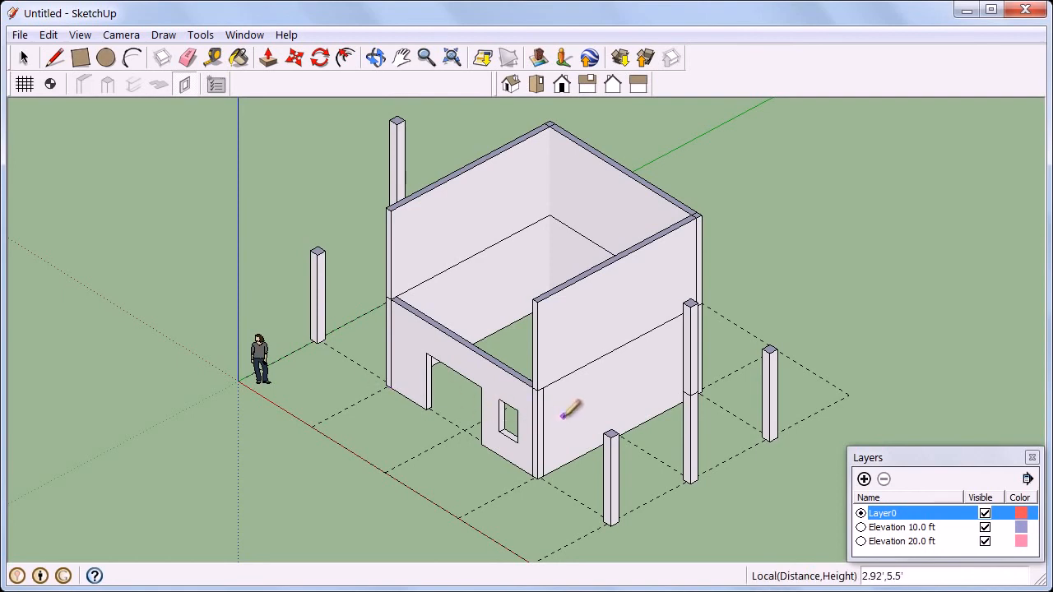
{"action": "type", "text": "2'"}
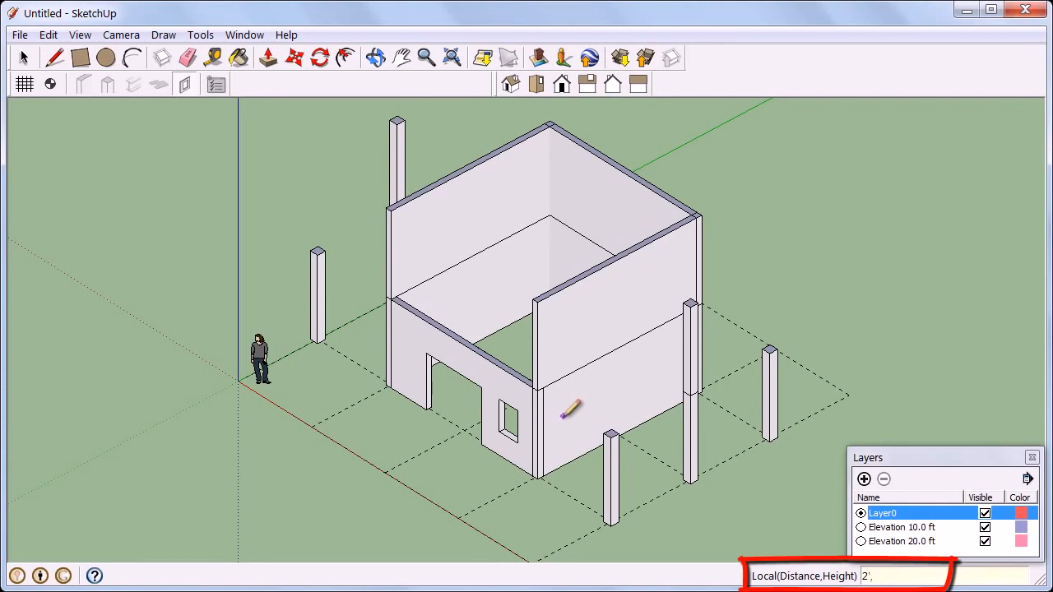
{"action": "type", "text": ",4"}
{"action": "key", "text": "Return"}
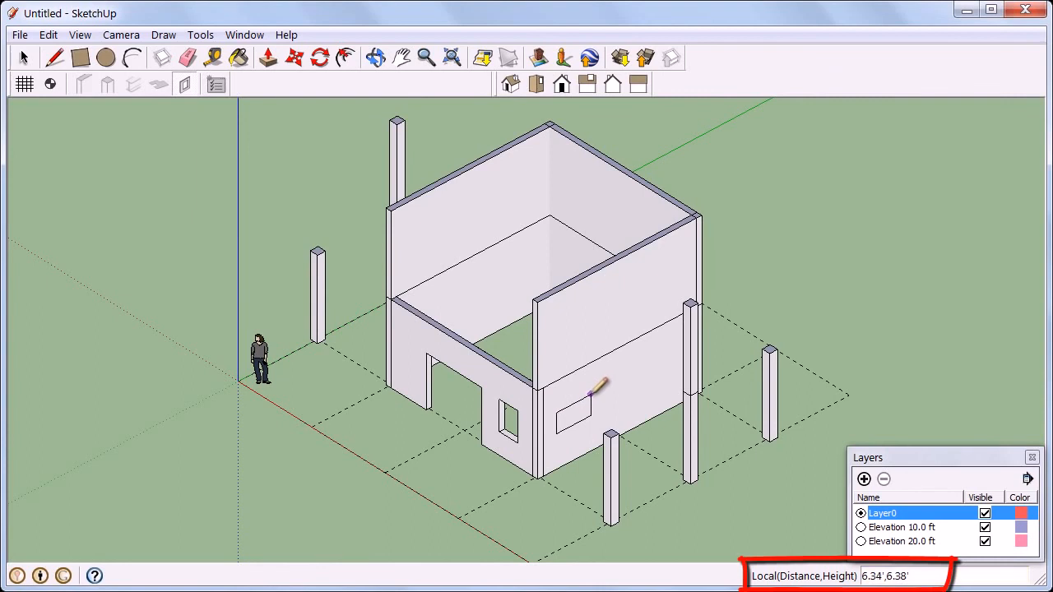
{"action": "type", "text": "8',8'"}
{"action": "key", "text": "Return"}
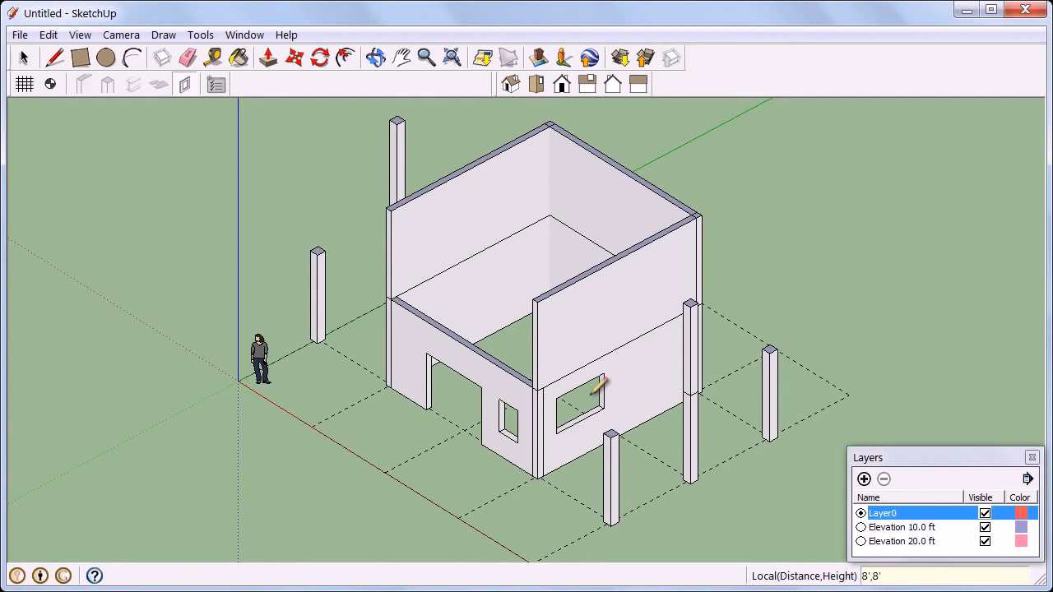
{"action": "scroll", "coordinate": [599, 419], "scroll_direction": "up", "scroll_amount": 8}
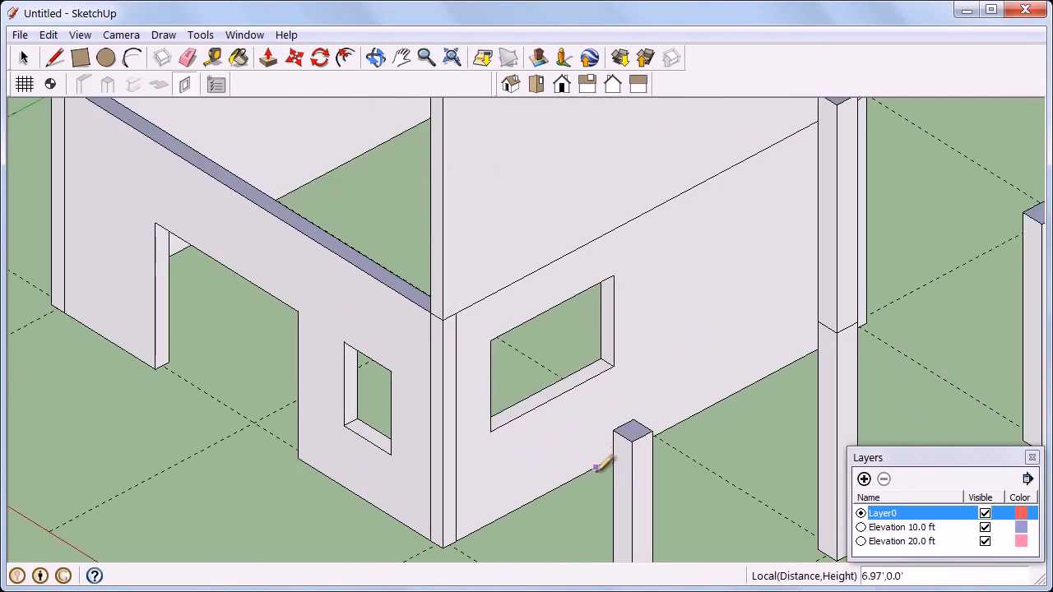
{"action": "middle_click", "coordinate": [582, 502]}
{"action": "mouse_move", "coordinate": [582, 502]}
{"action": "middle_mouse_down"}
{"action": "mouse_move", "coordinate": [532, 425]}
{"action": "mouse_move", "coordinate": [529, 392]}
{"action": "mouse_move", "coordinate": [593, 449]}
{"action": "middle_mouse_up"}
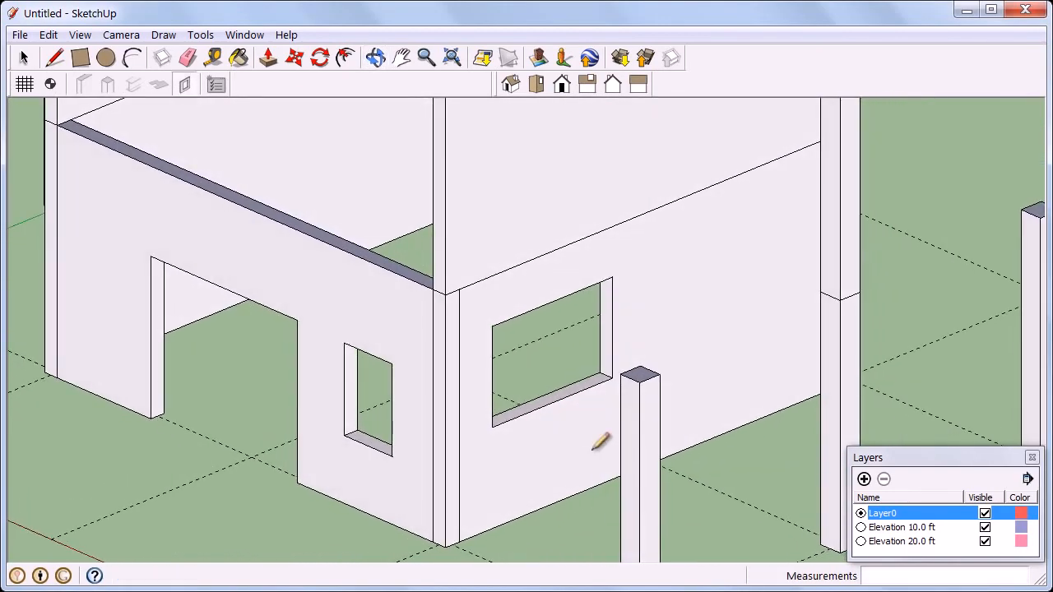